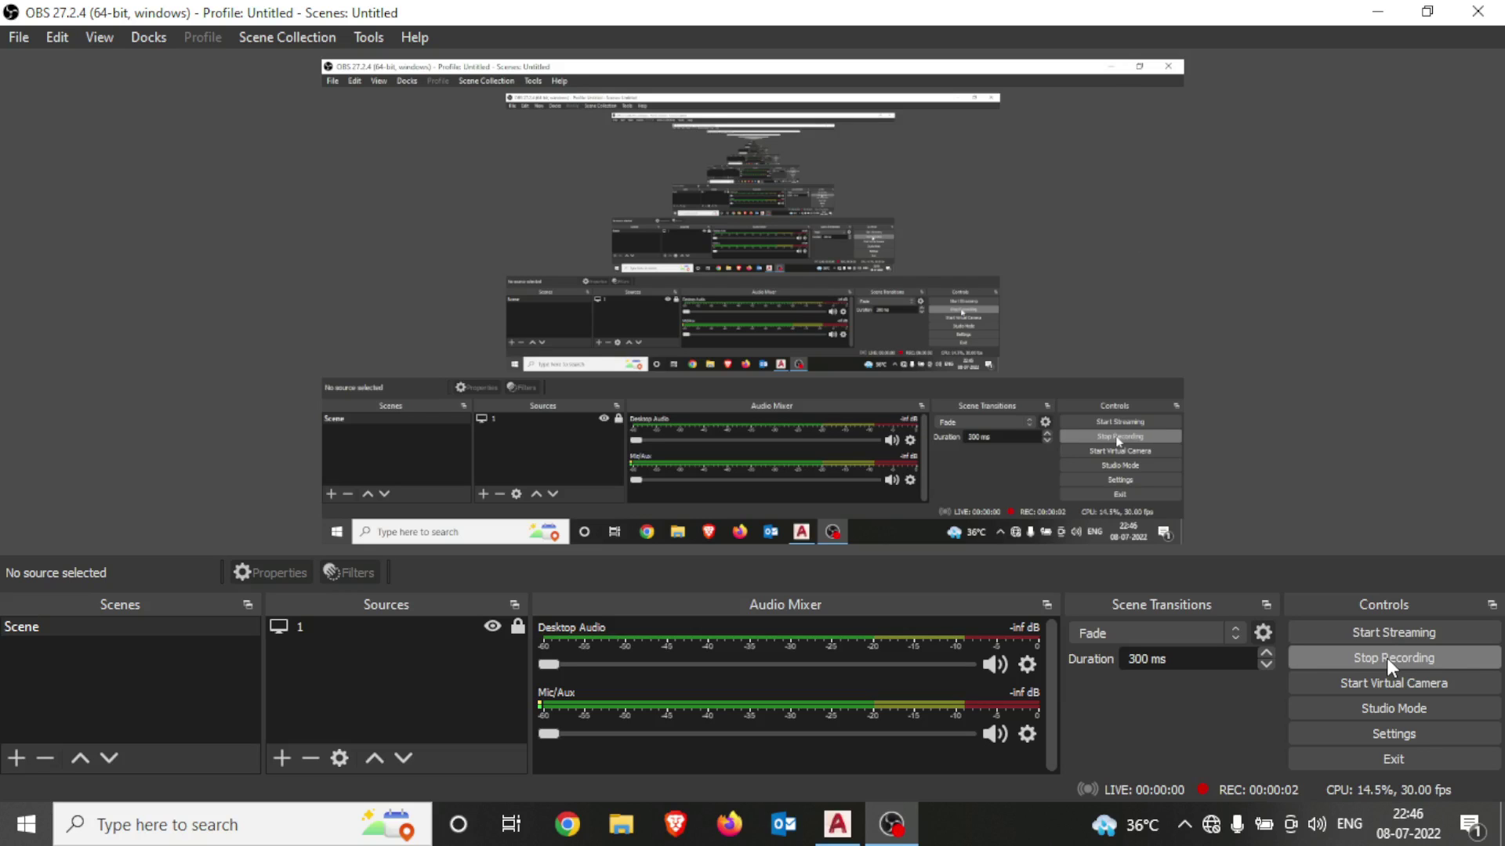
Window-select and erase both circles, then switch to the Top view
click(1376, 12)
scroll(1026, 398, down, 5)
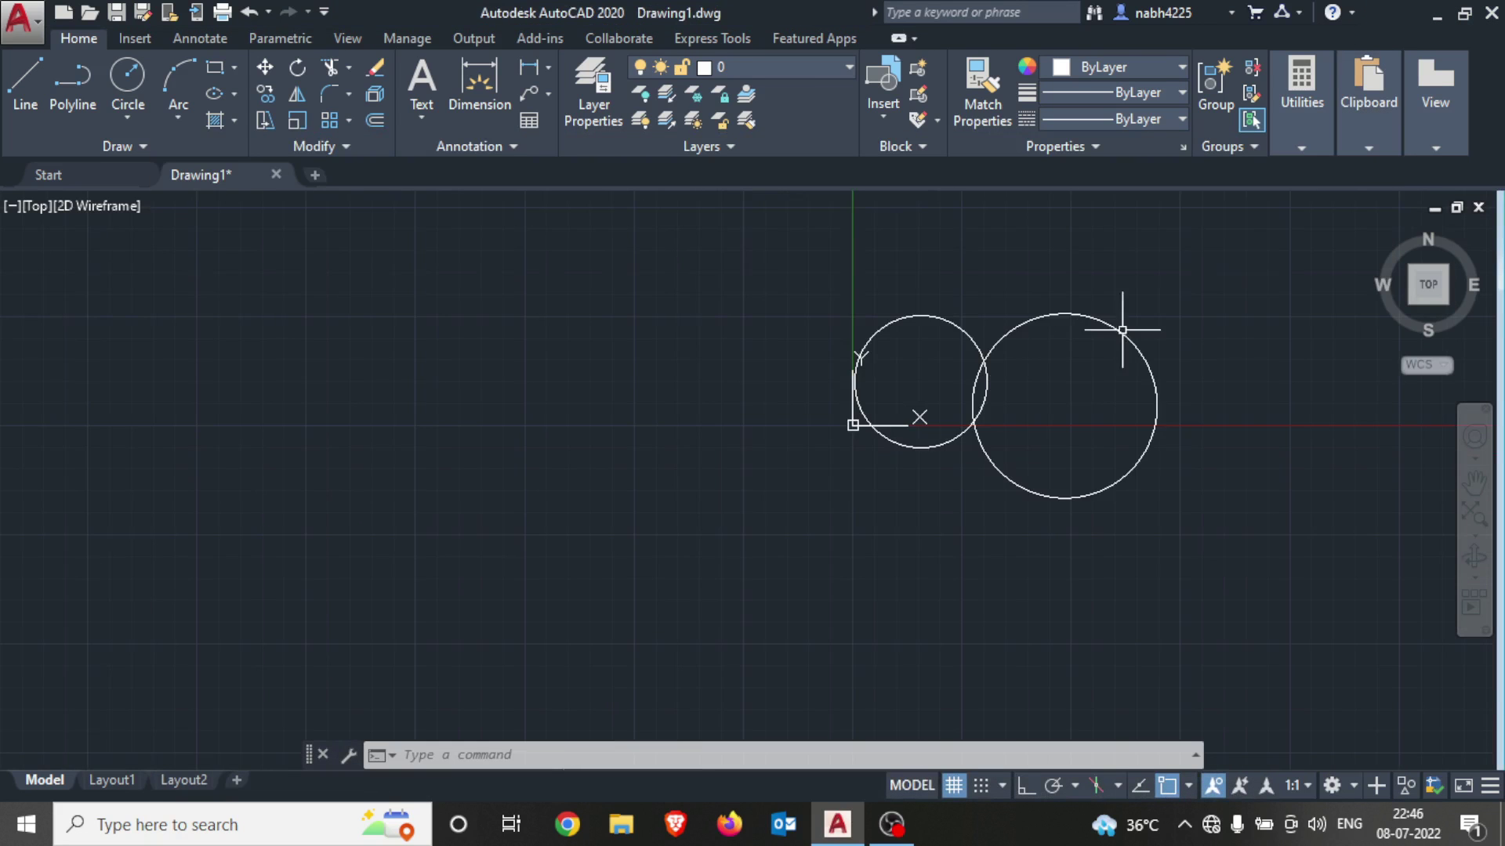
click(1253, 225)
click(880, 565)
key(Delete)
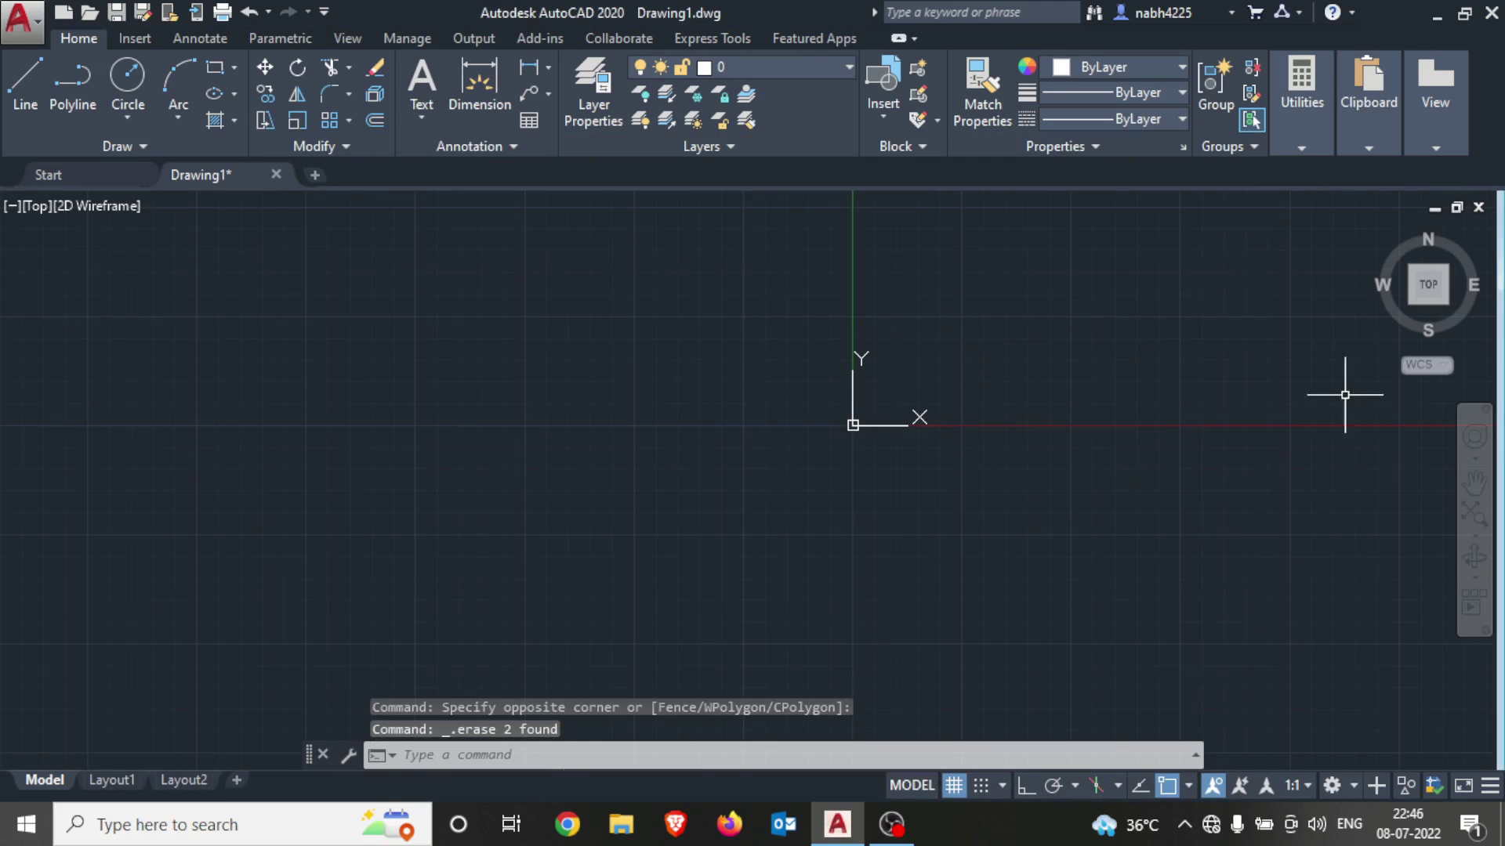
click(1429, 287)
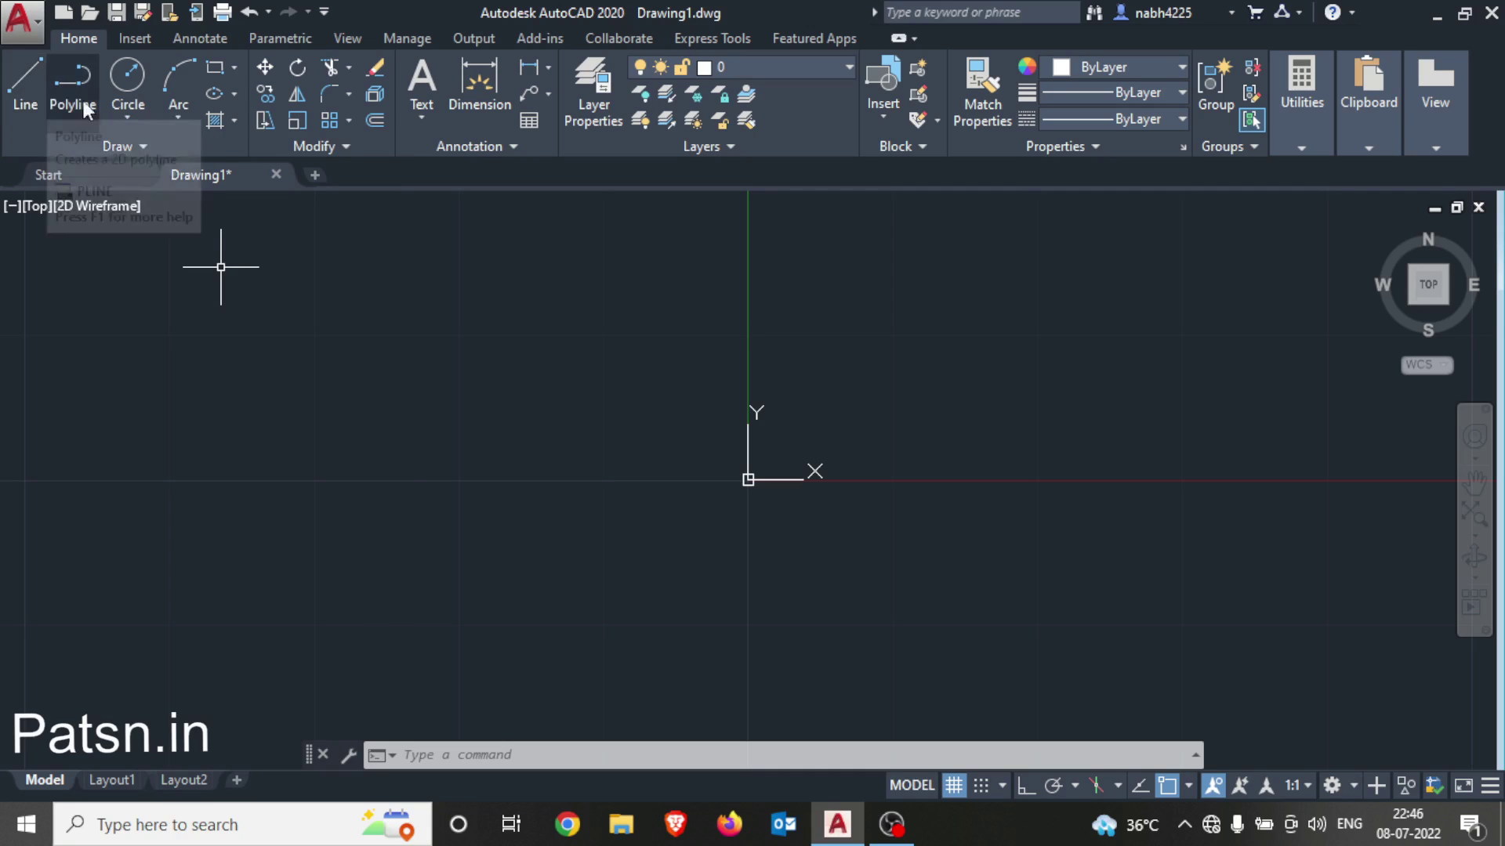
Draw one diagonal line segment below and to the right of the origin
click(25, 80)
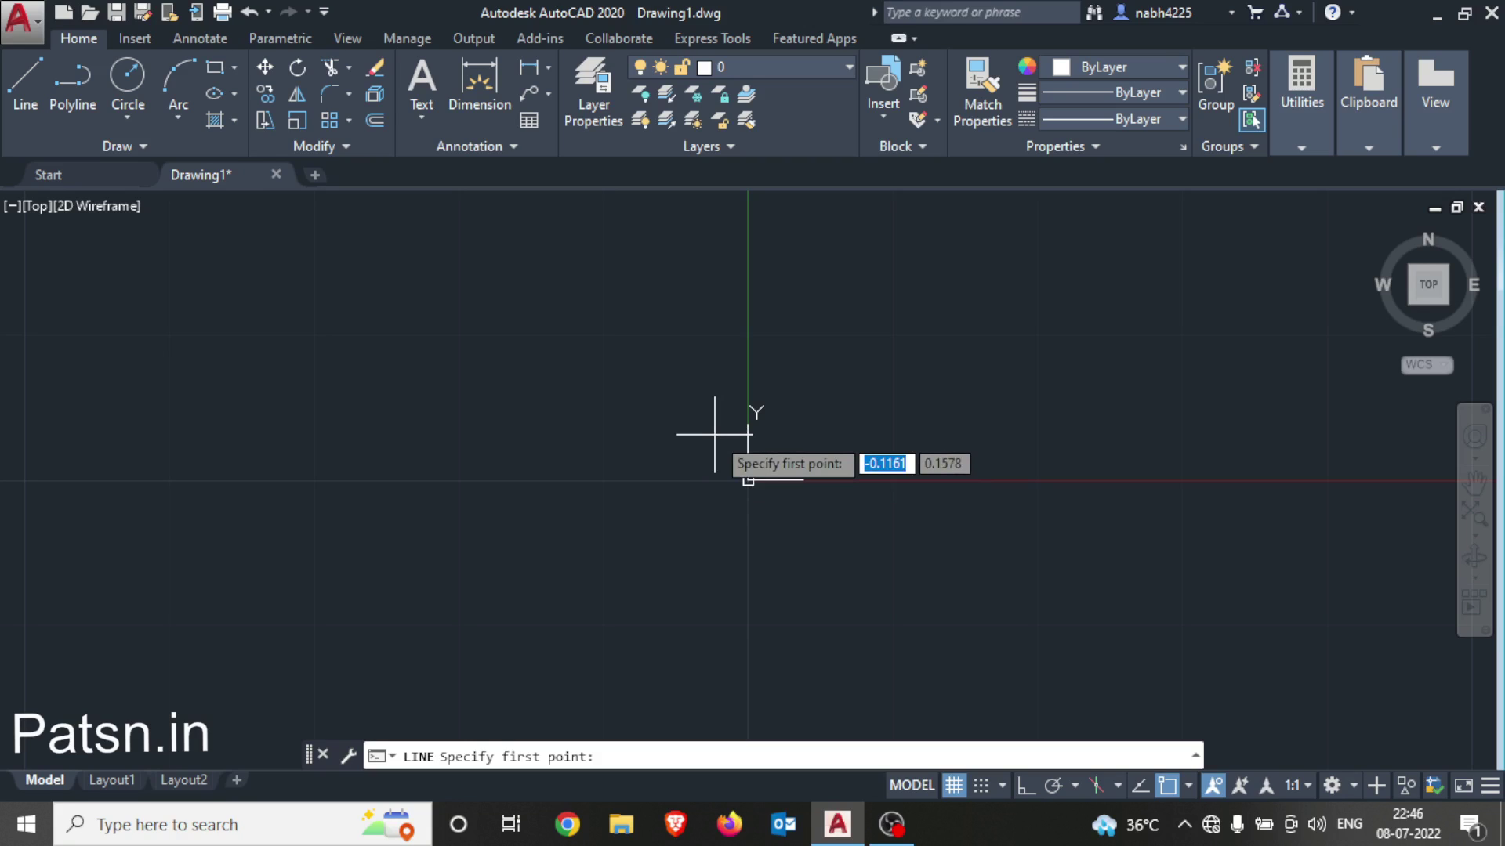
key(Tab)
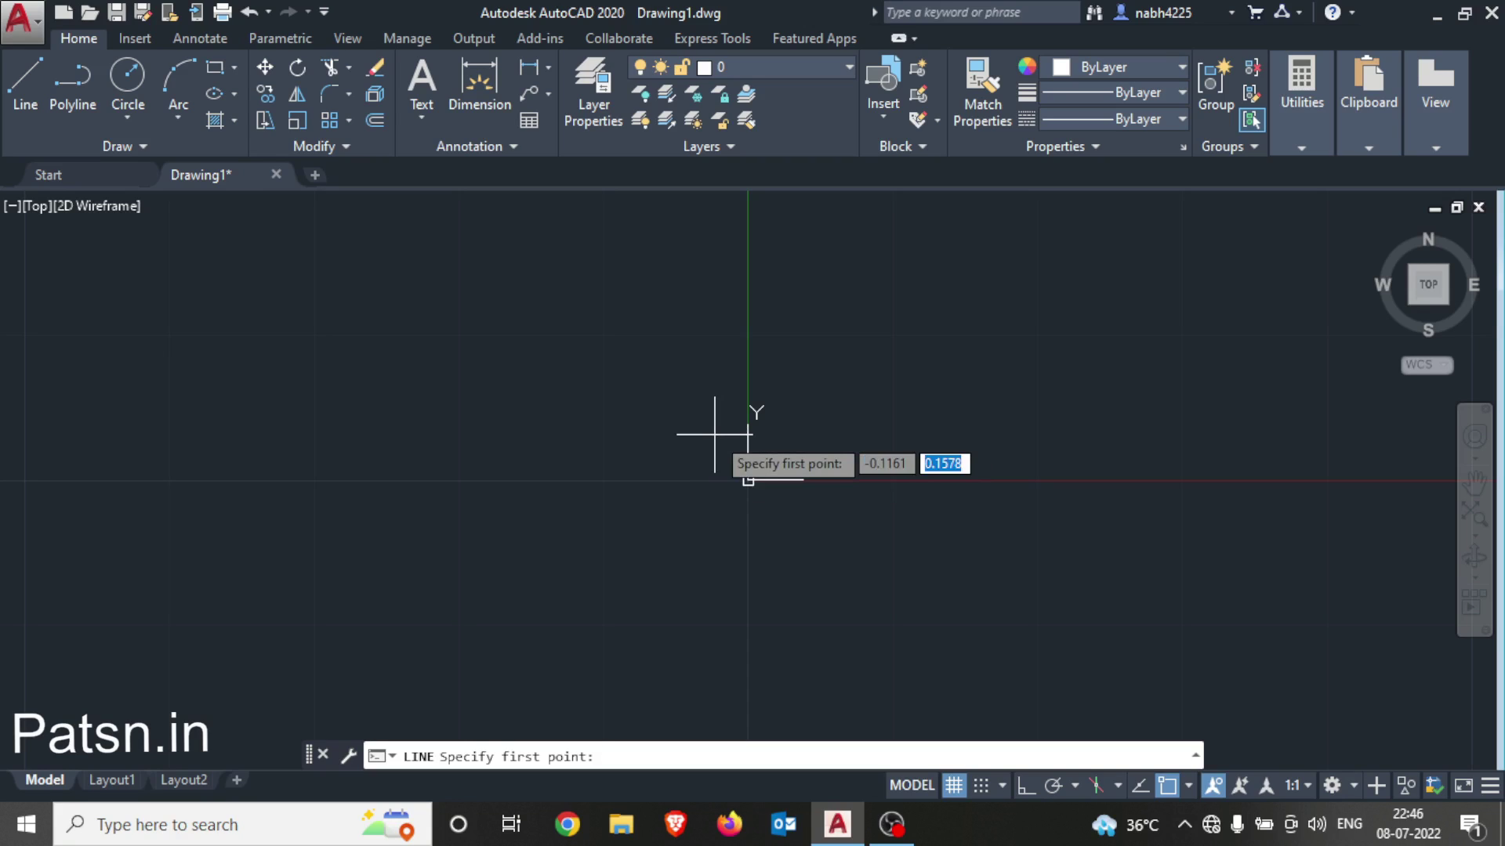
key(Return)
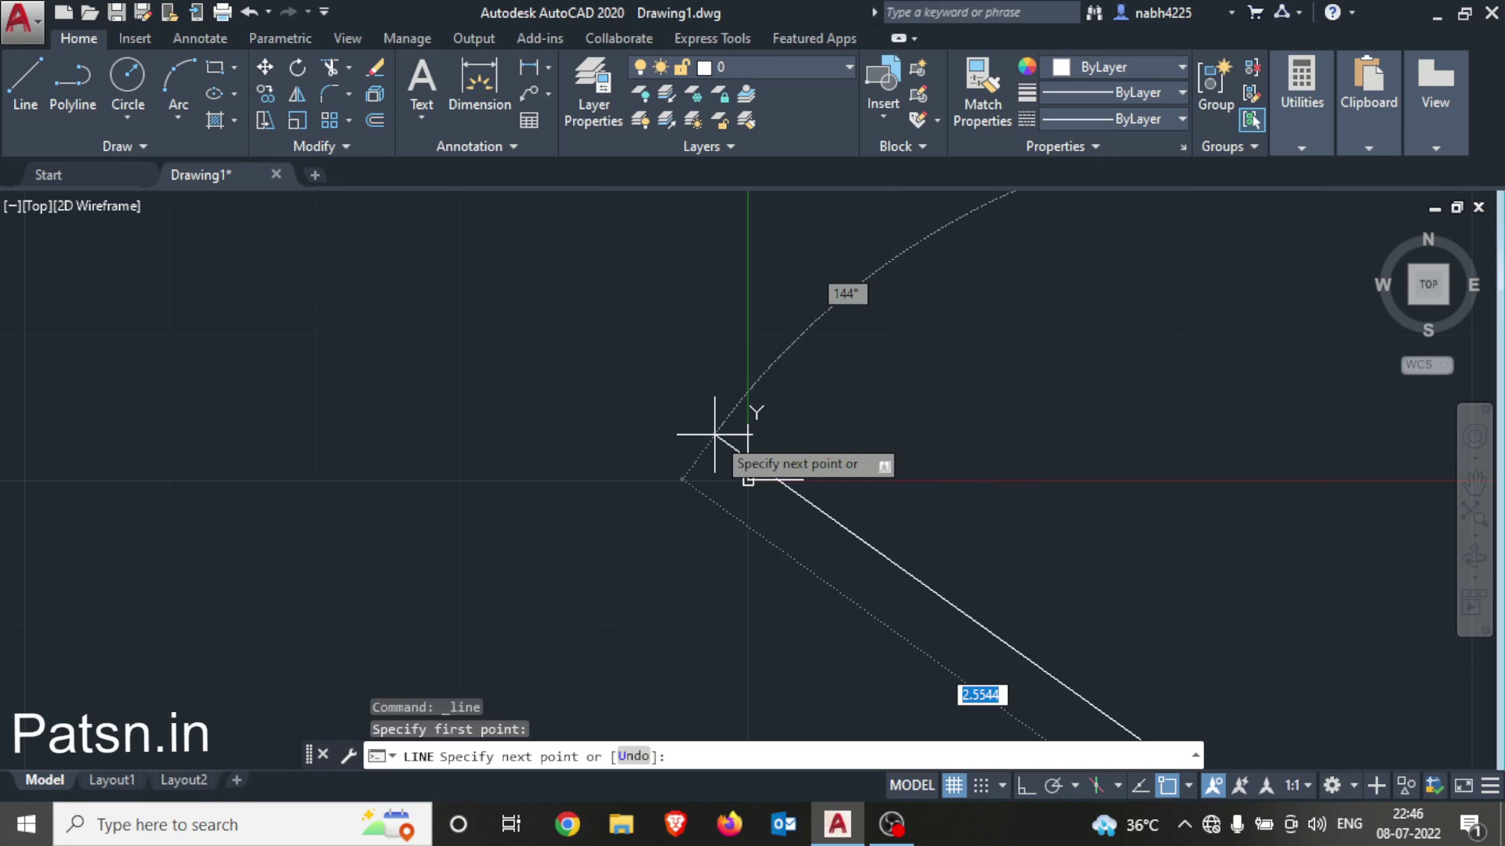
scroll(714, 430, down, 3)
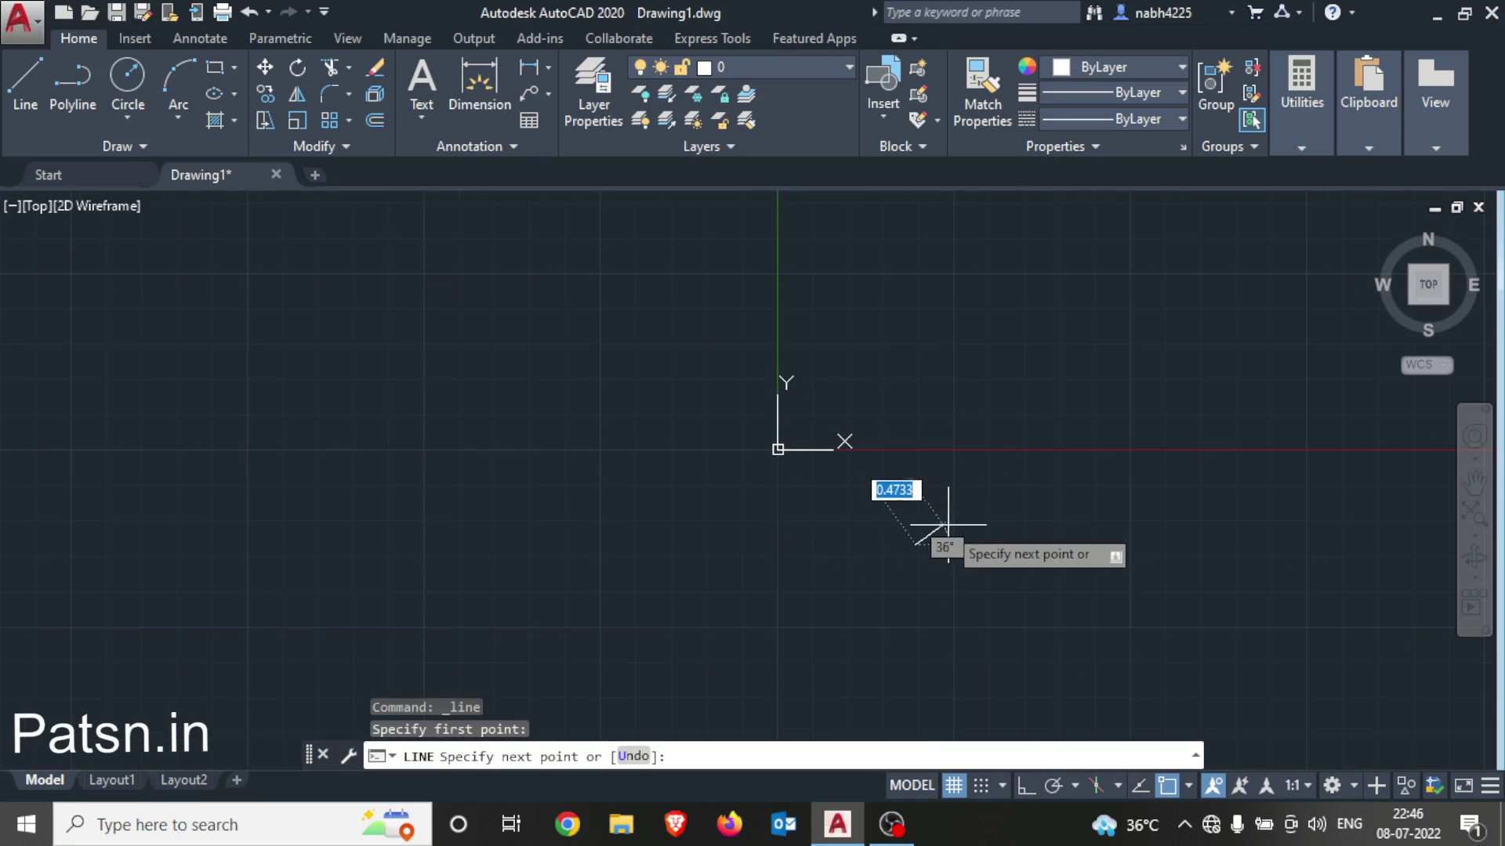
click(1023, 433)
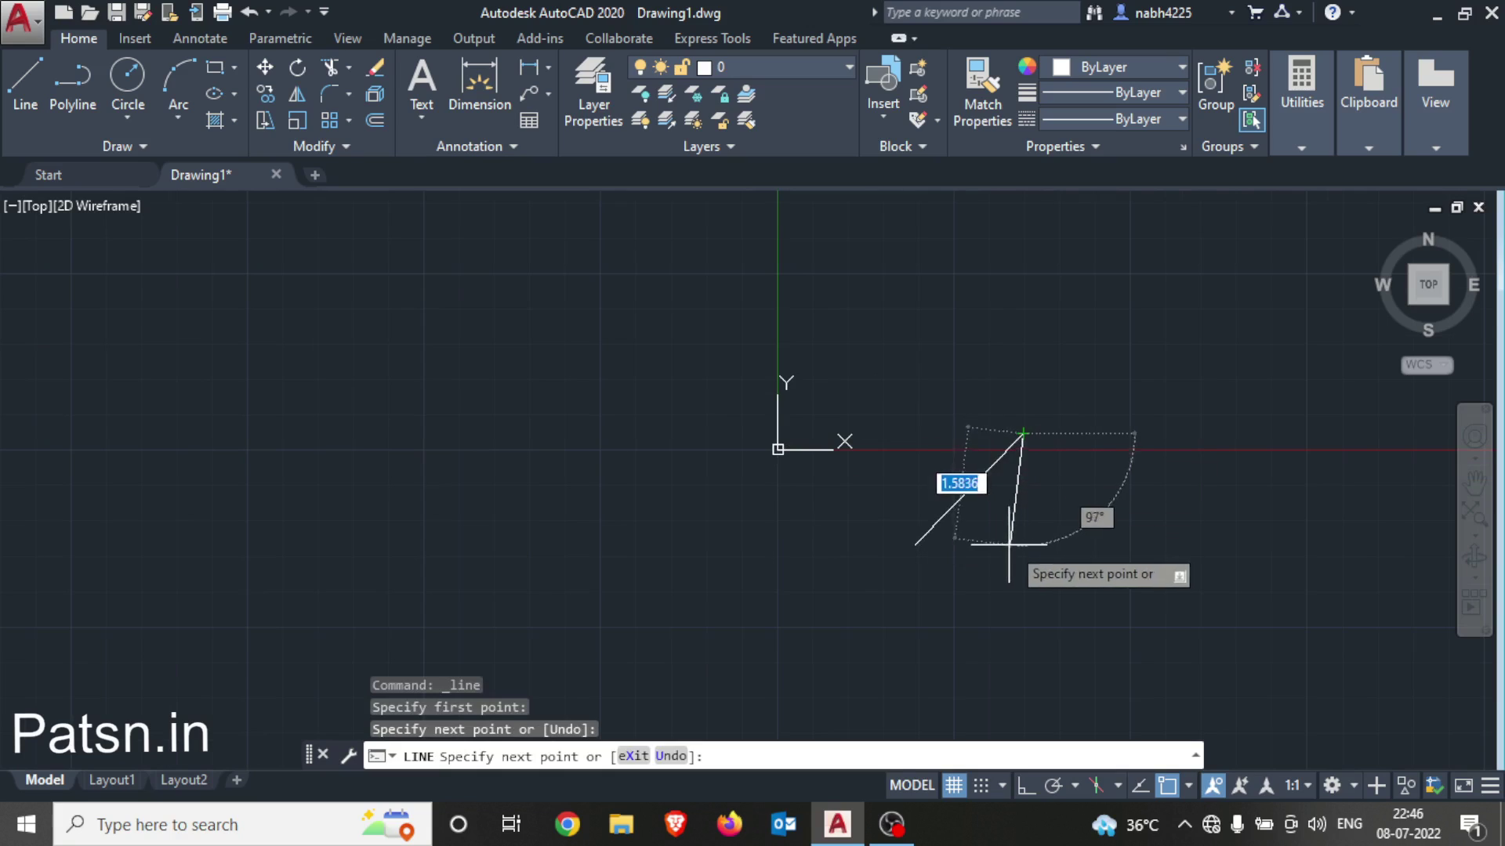
key(Escape)
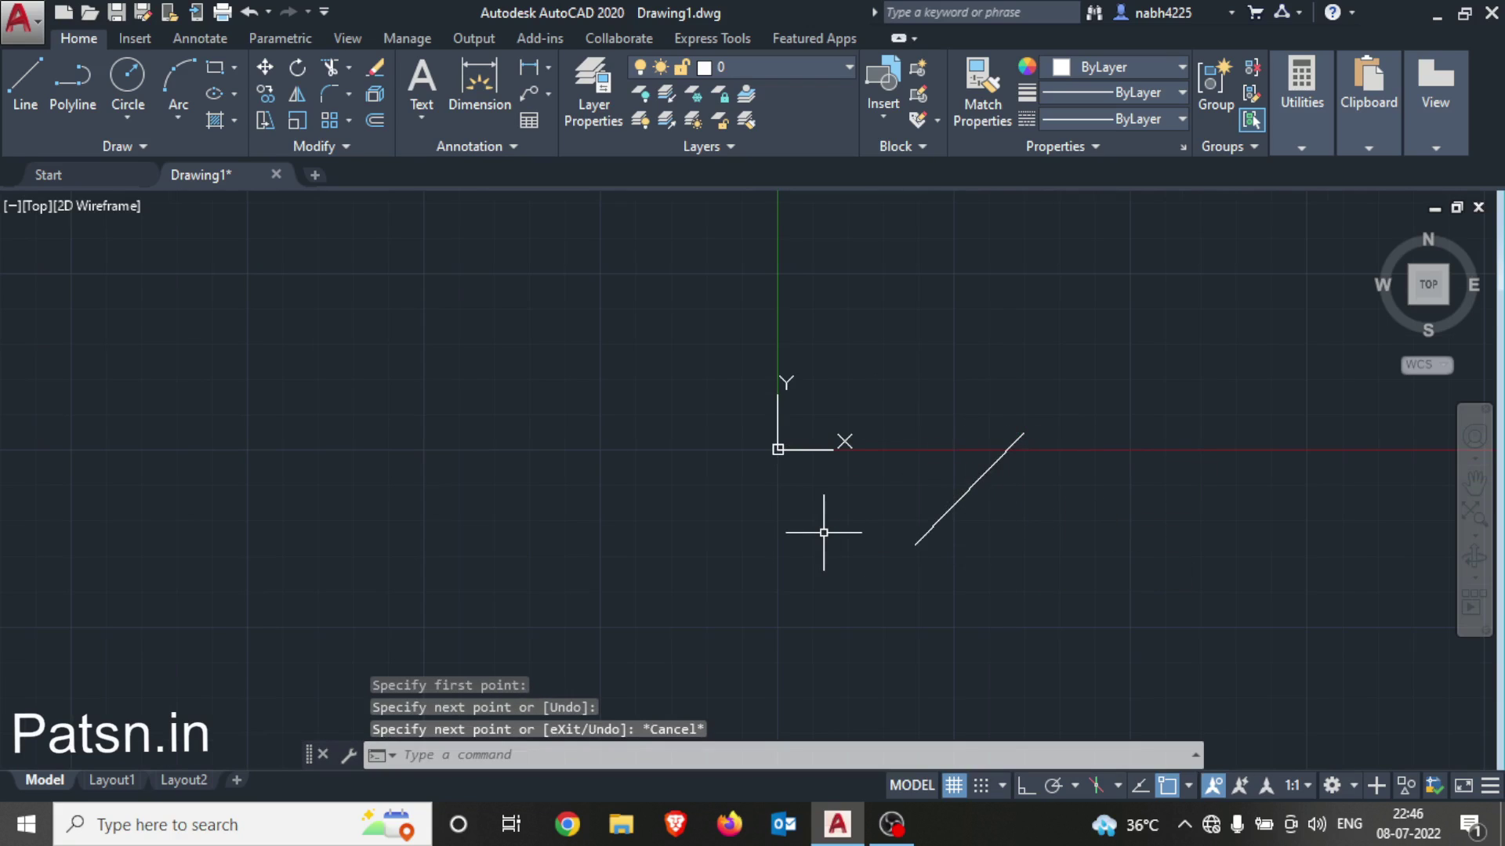
Start the LINE command again with L and cancel it before placing a point
text(L)
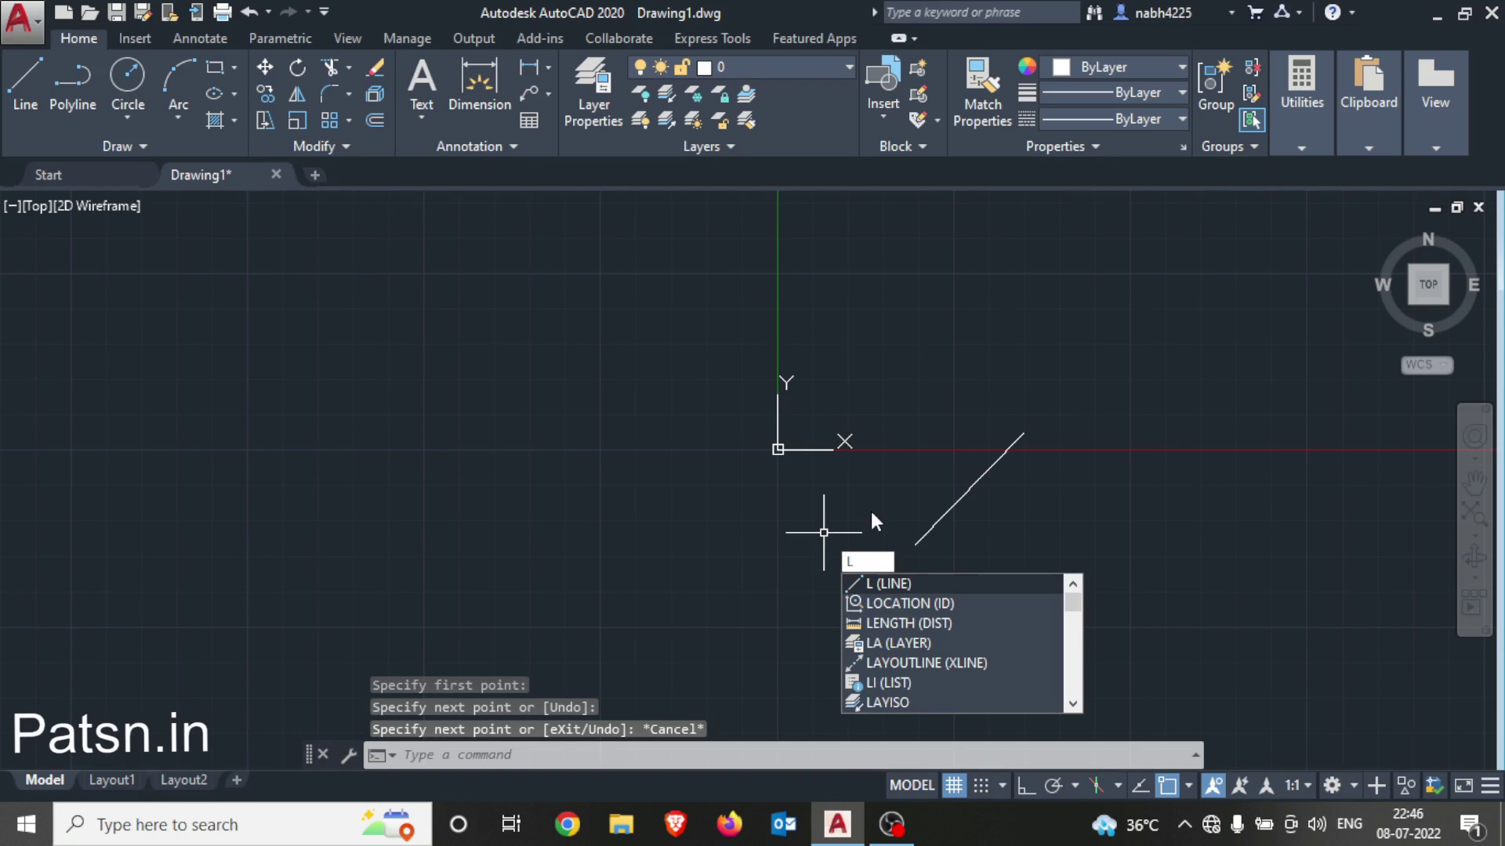
key(Return)
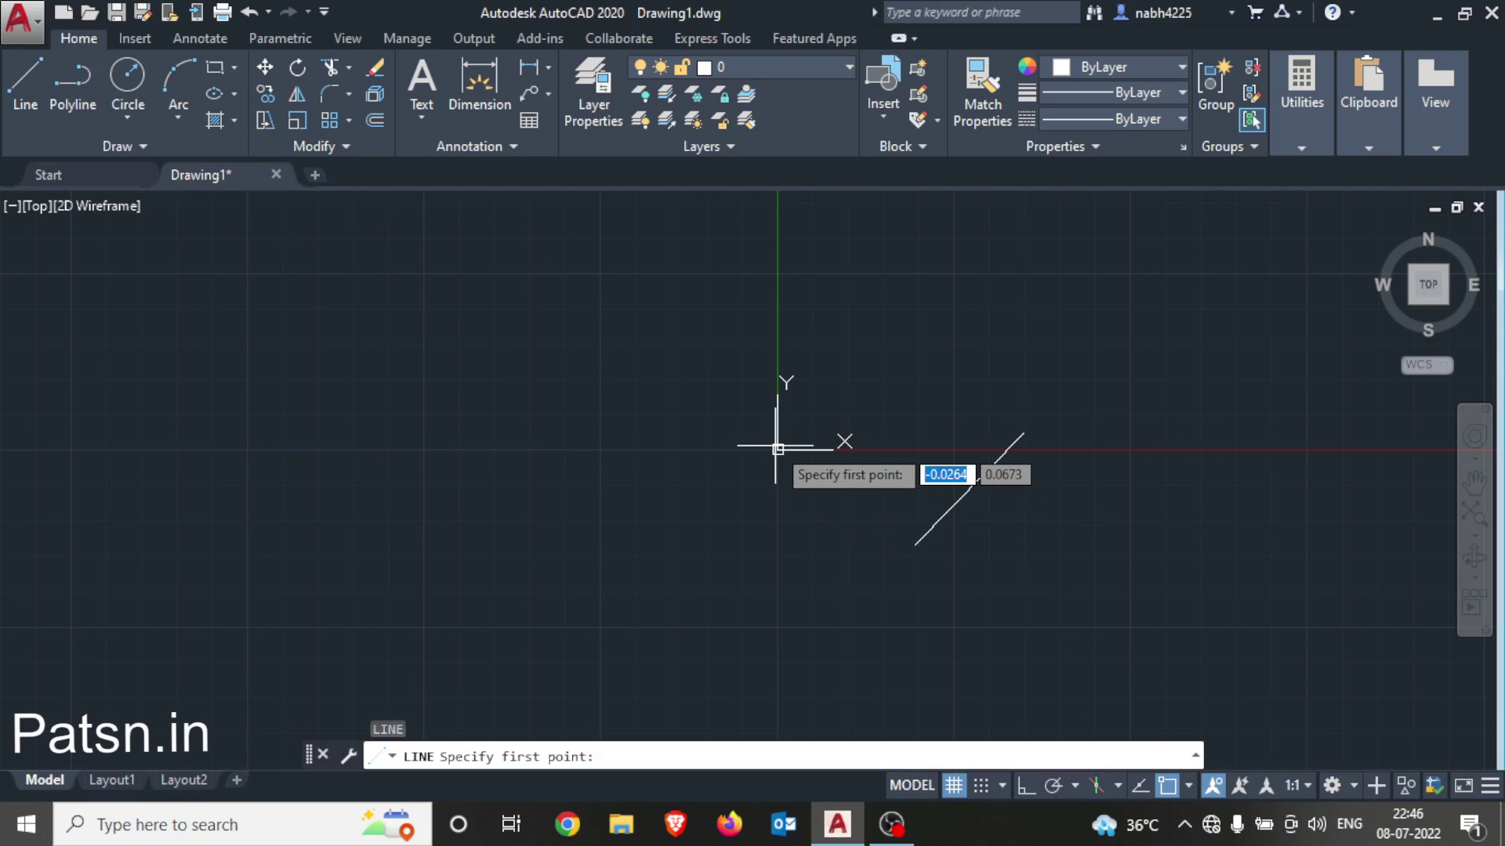
key(Escape)
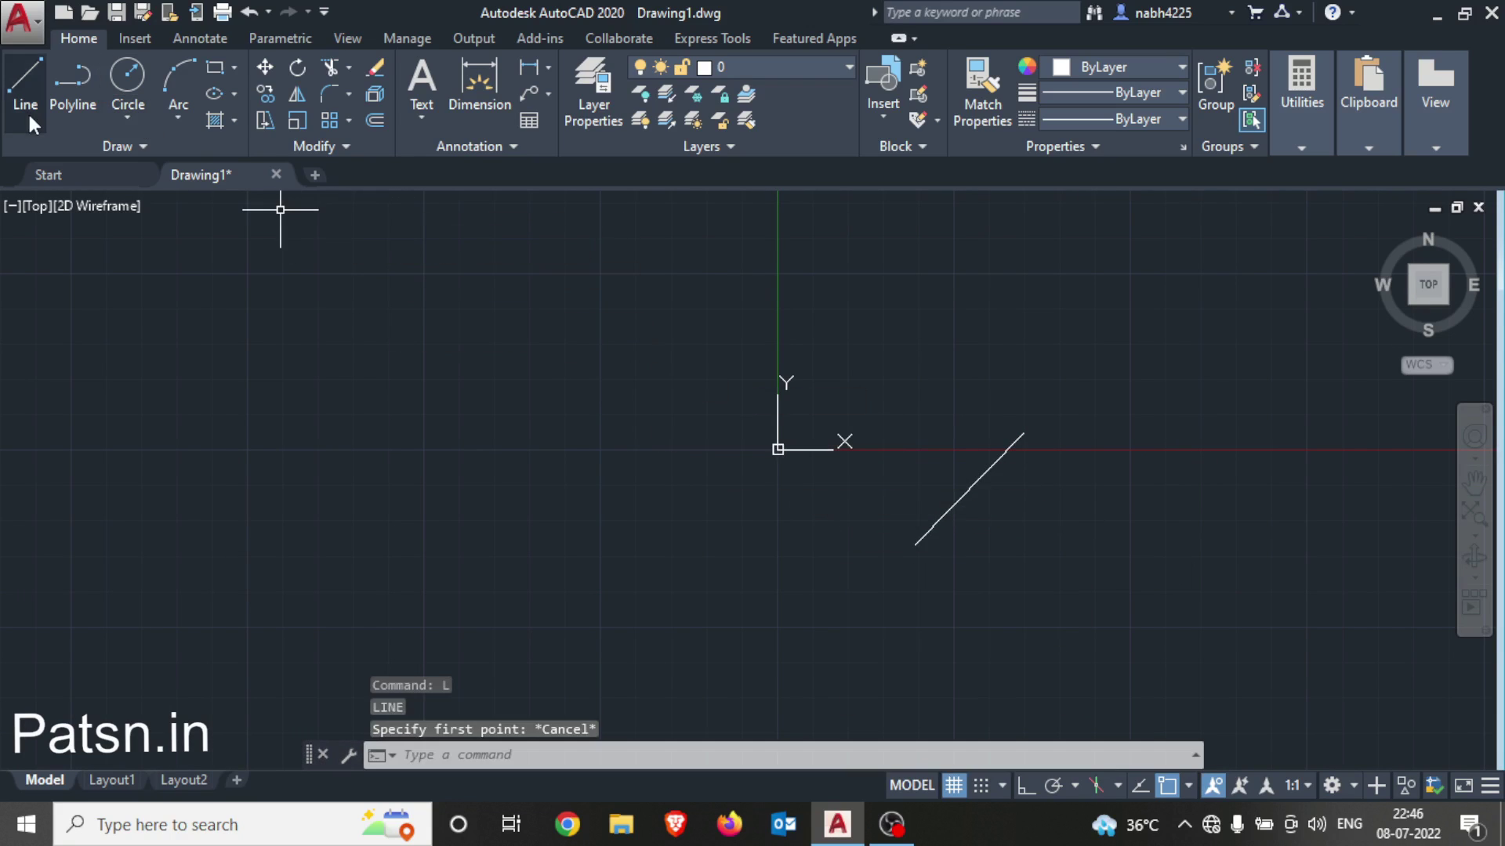
Draw a line from 0,0 that is 5 units long at a 50° angle
click(29, 102)
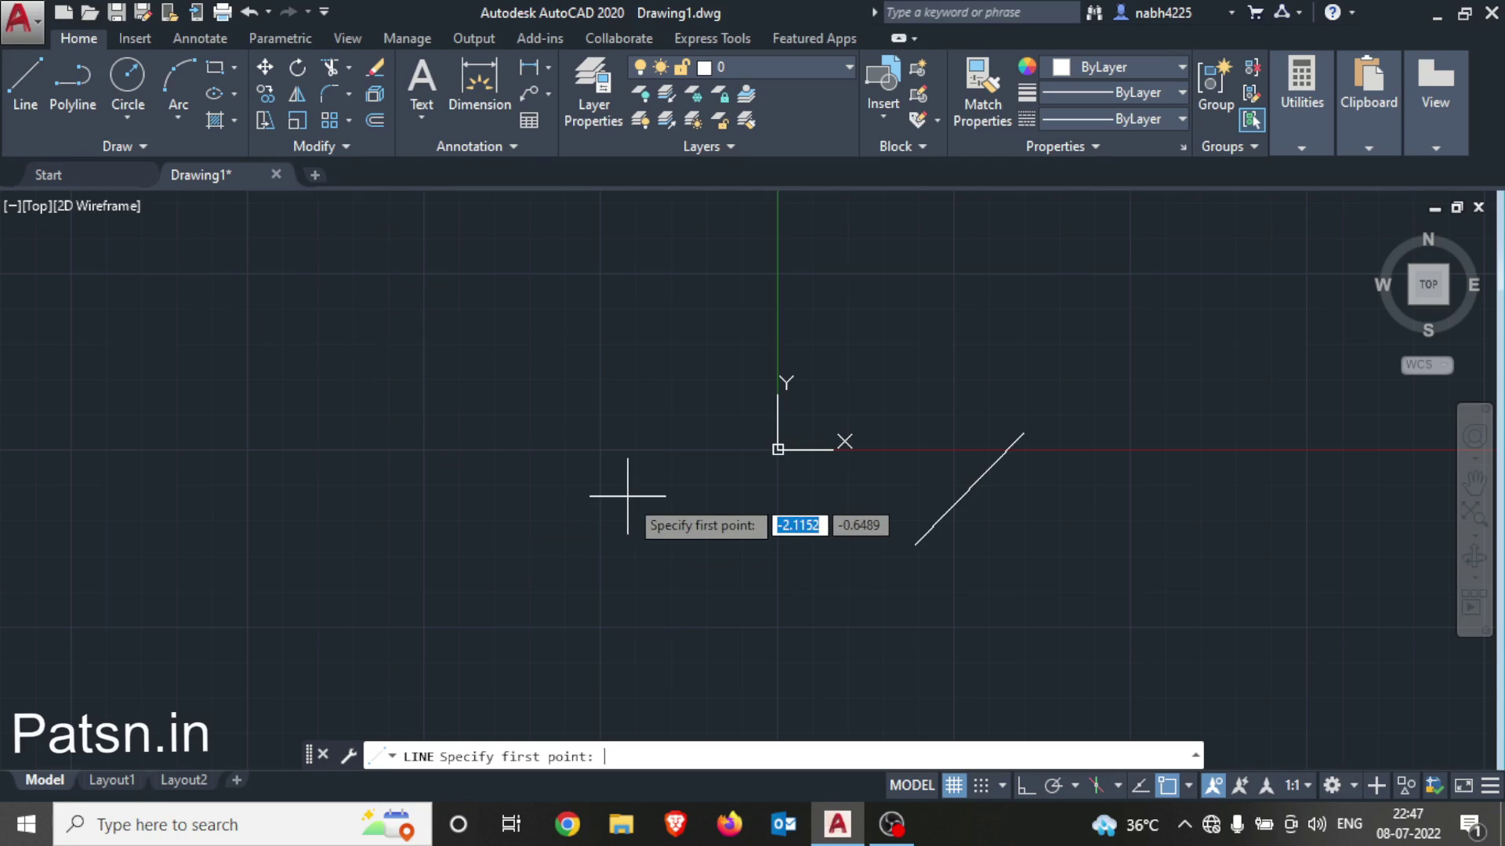
text(0)
key(Tab)
text(0)
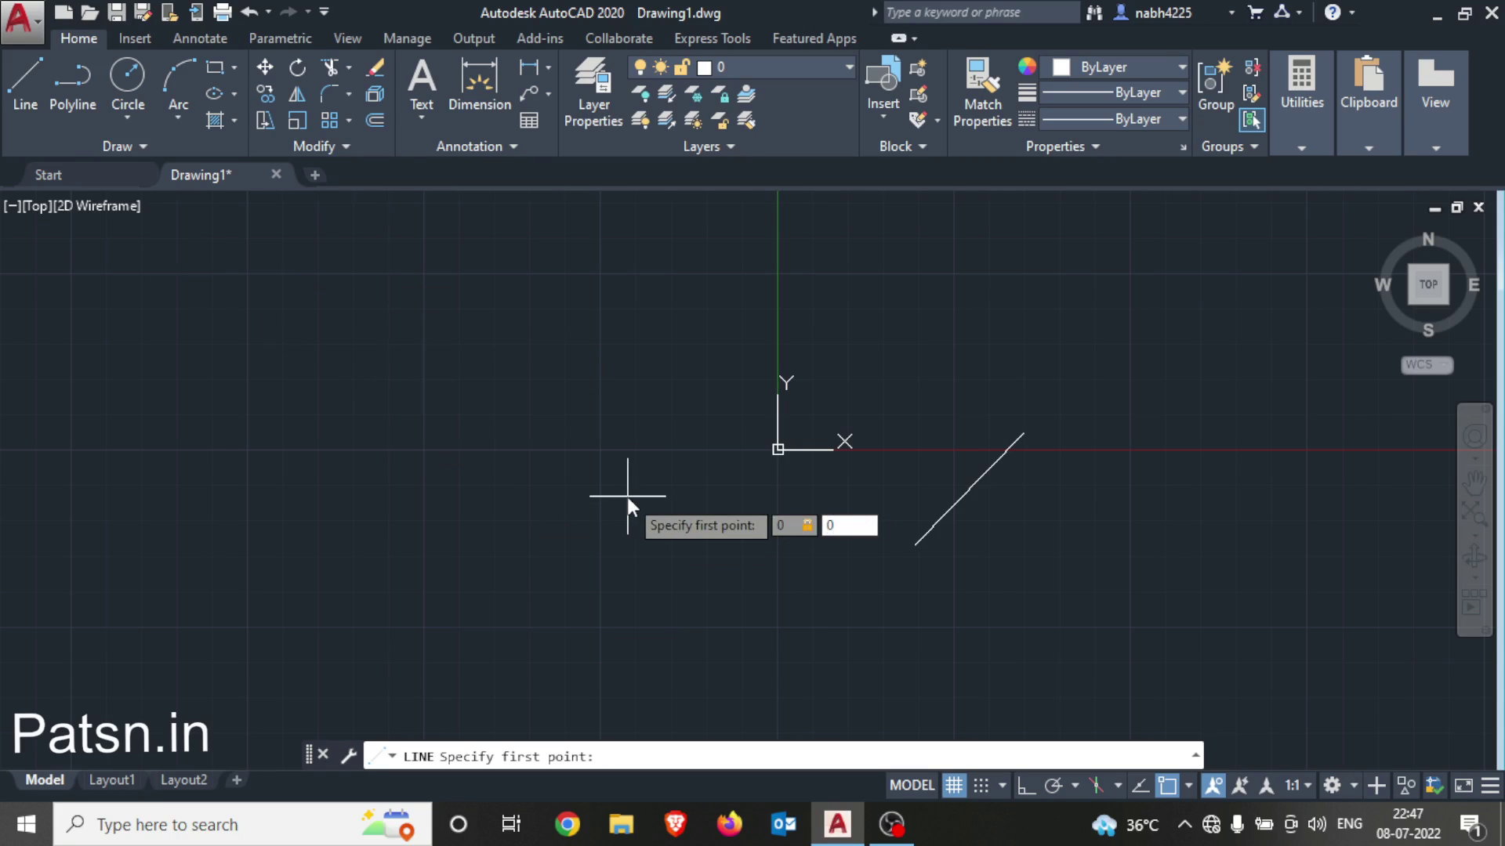
key(Return)
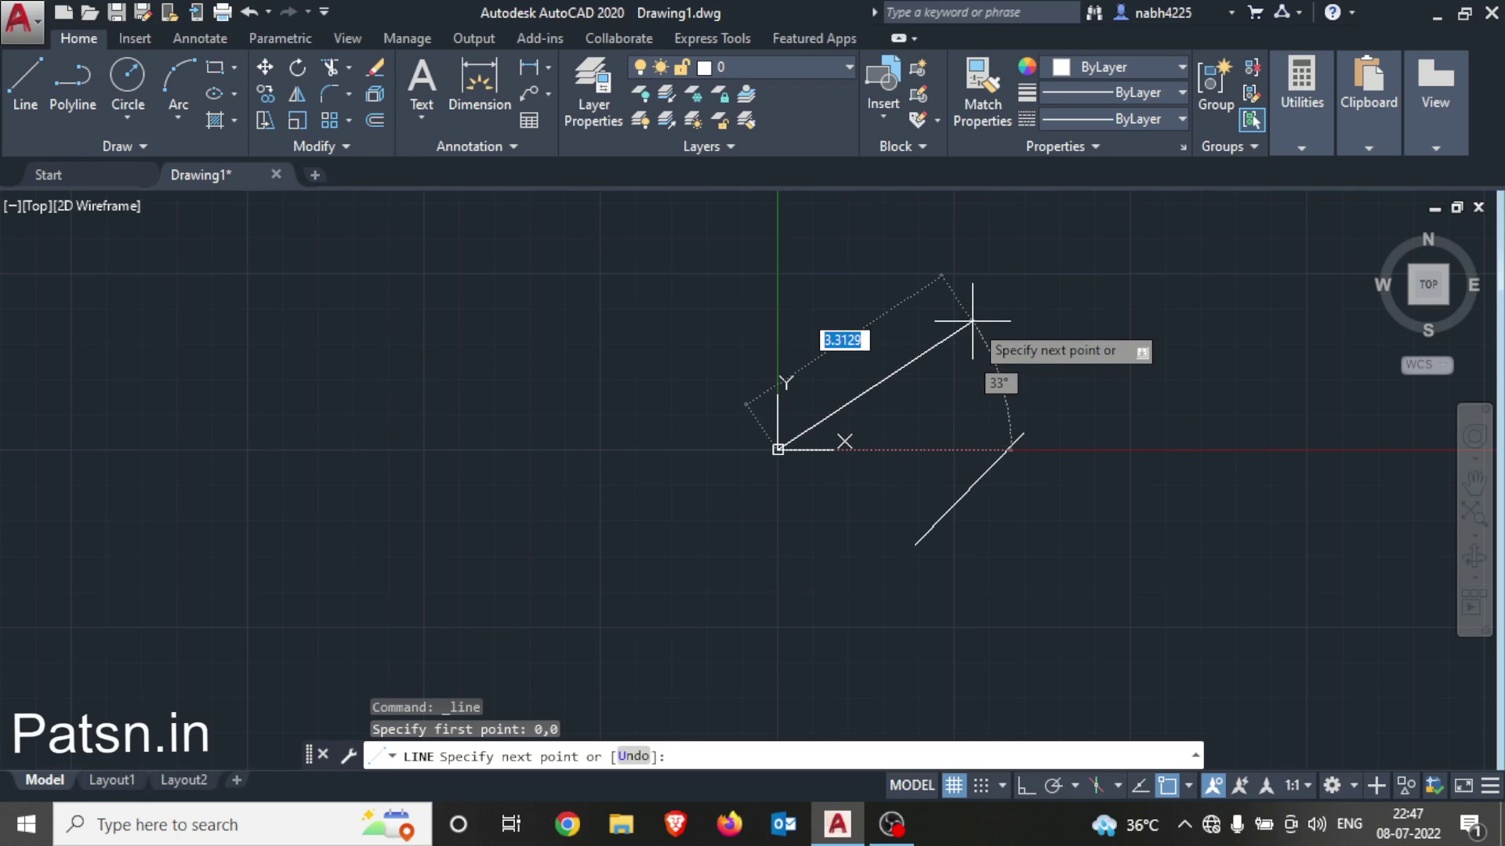
text(5)
key(Tab)
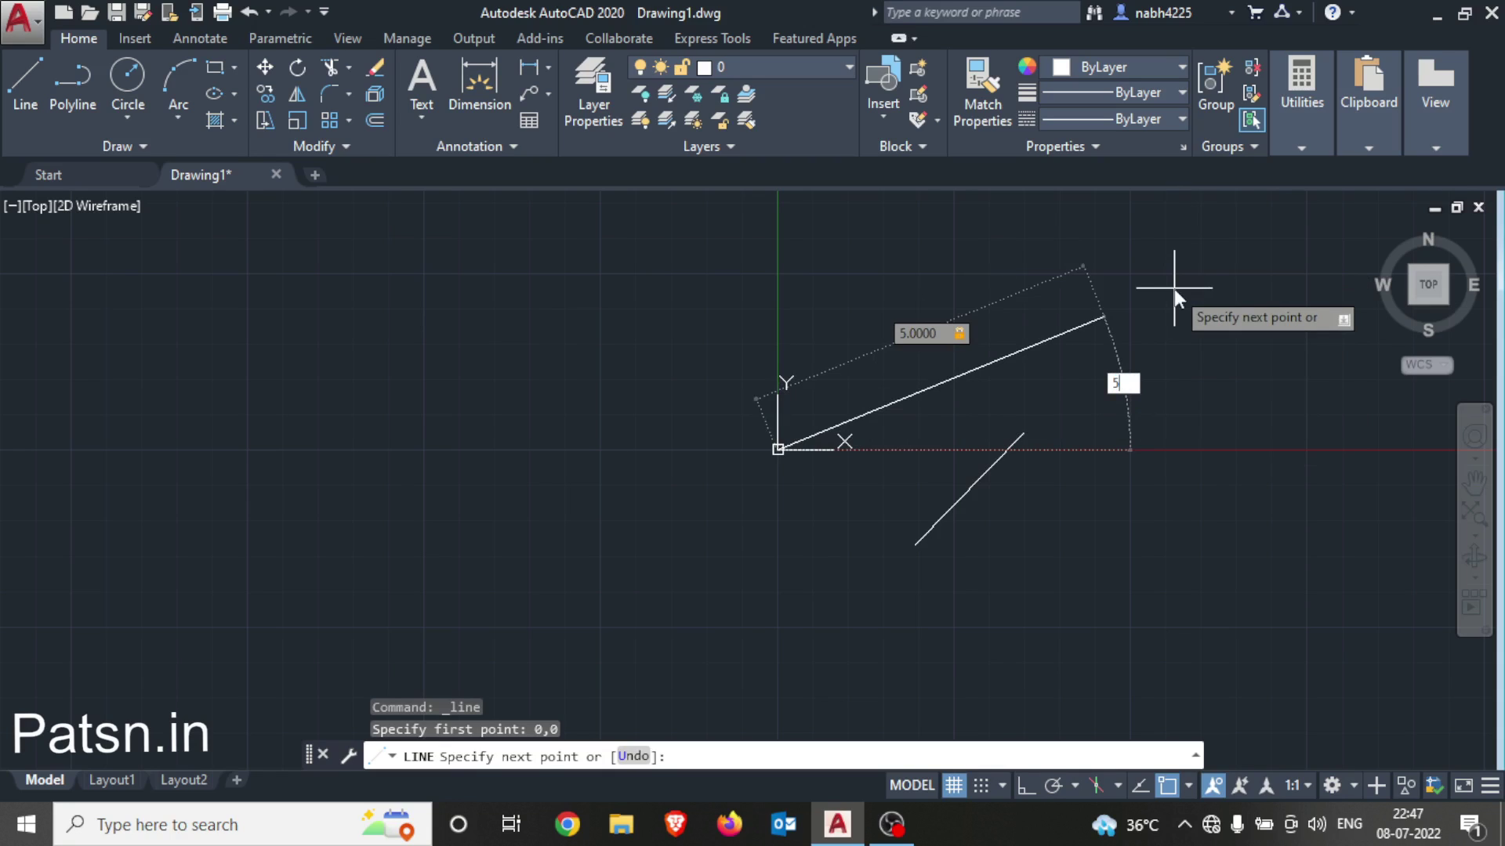
text(50)
key(Return)
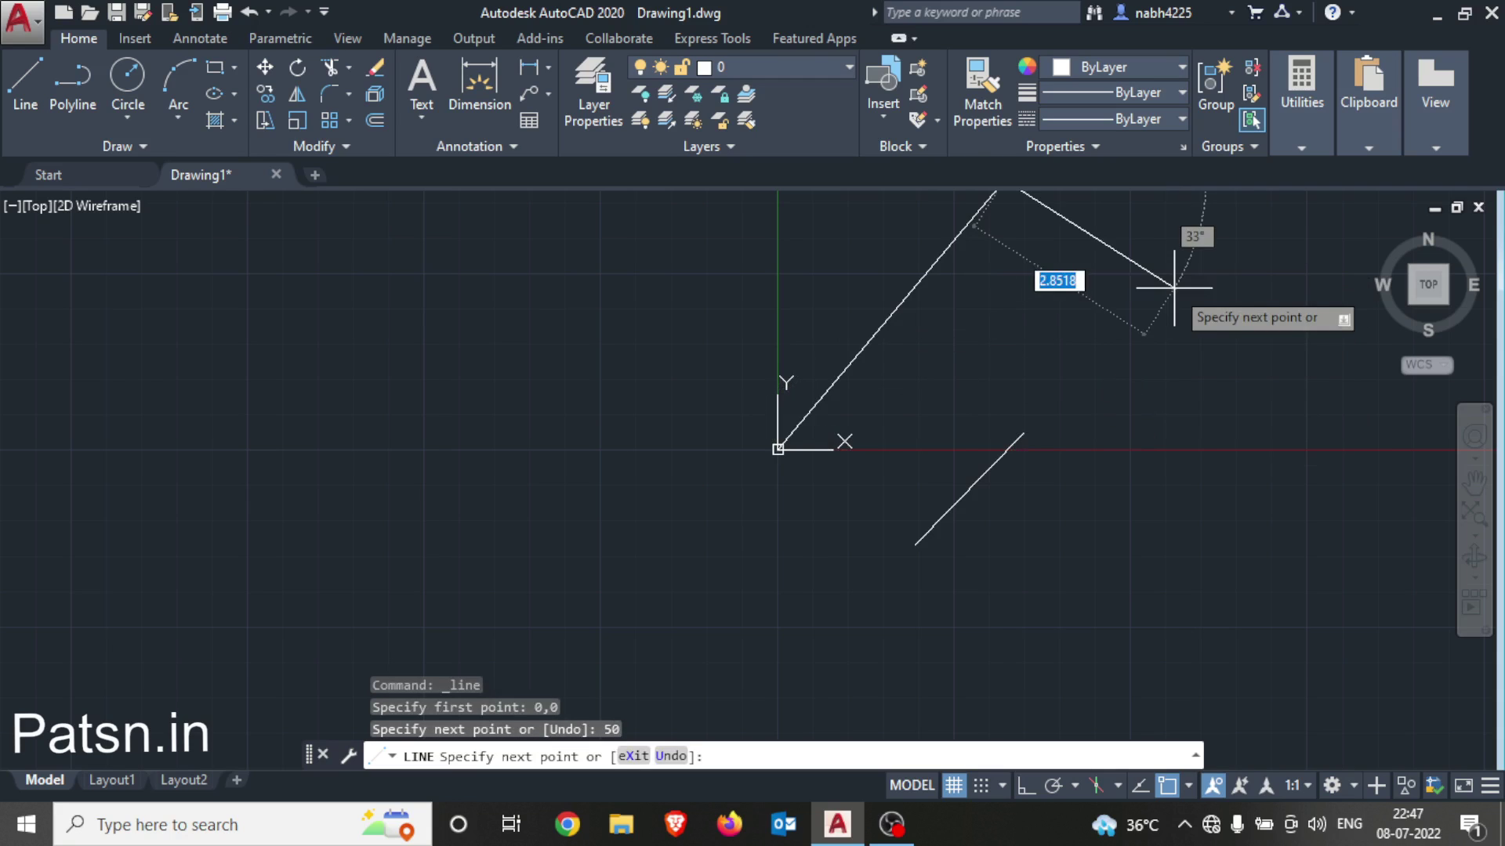
scroll(1003, 463, down, 3)
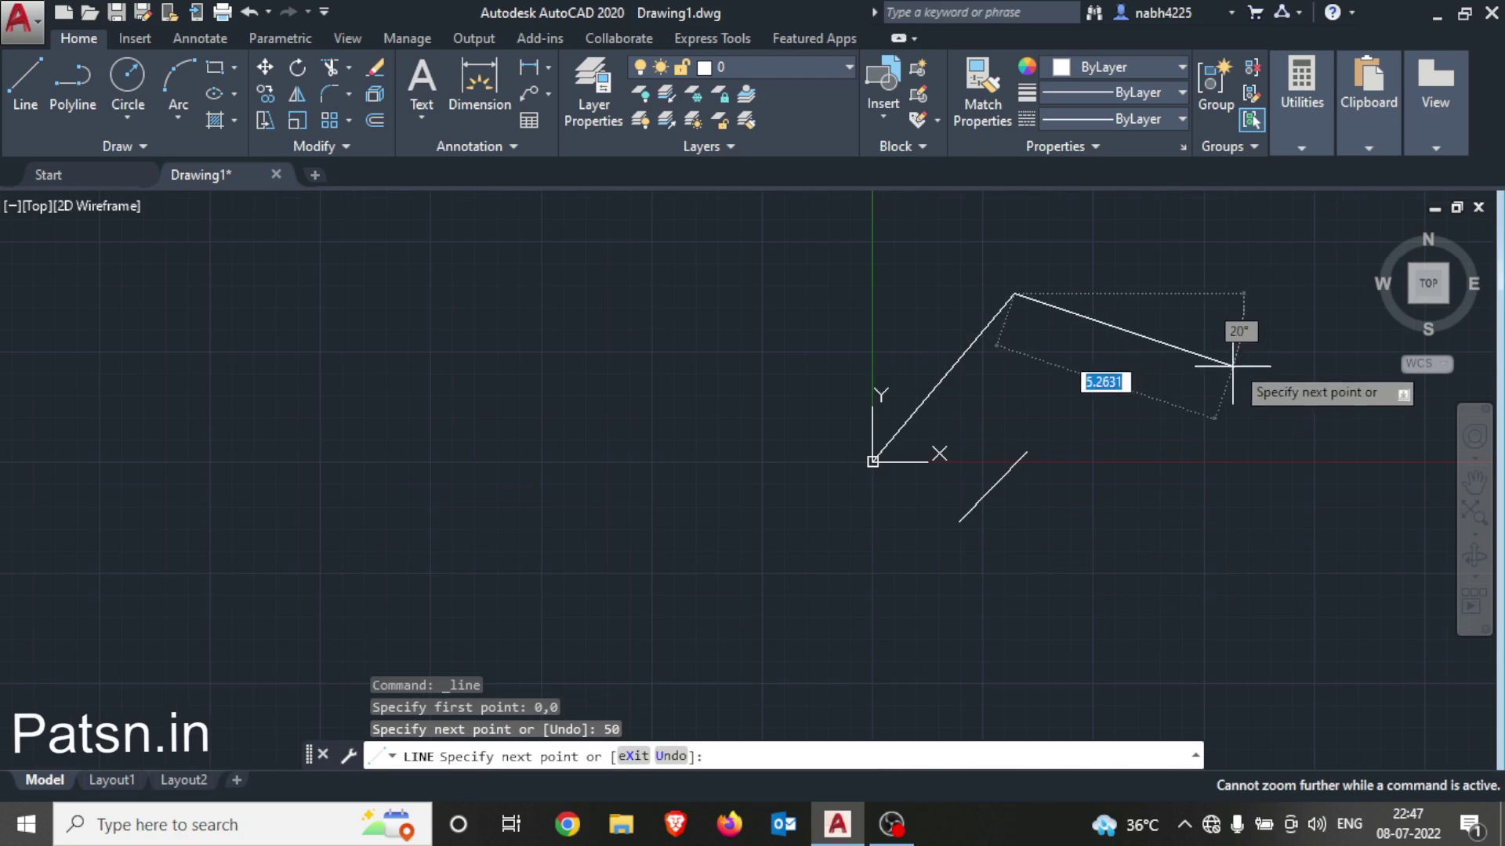
key(Escape)
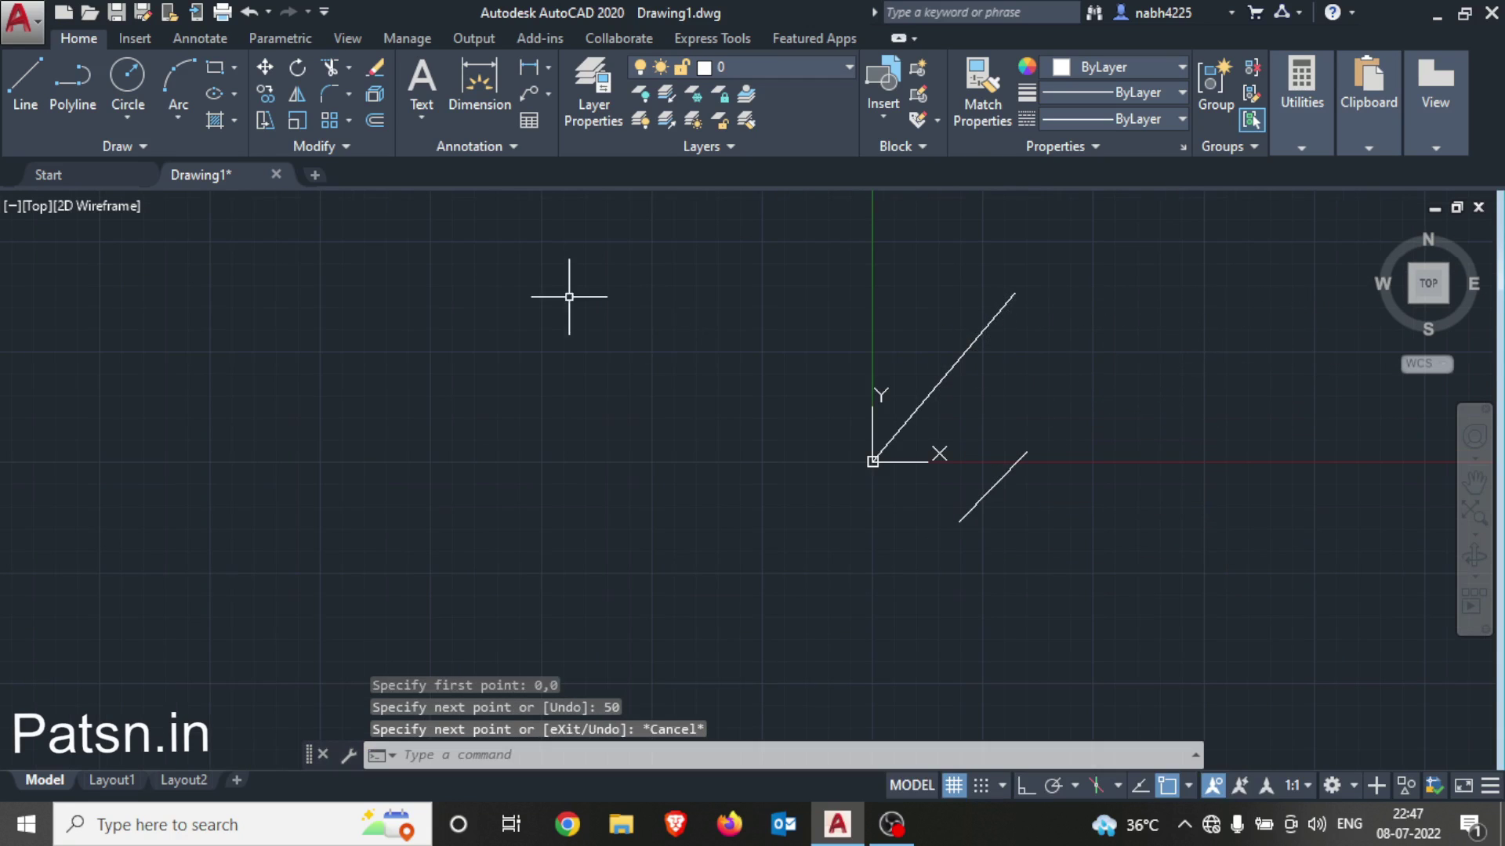
click(26, 78)
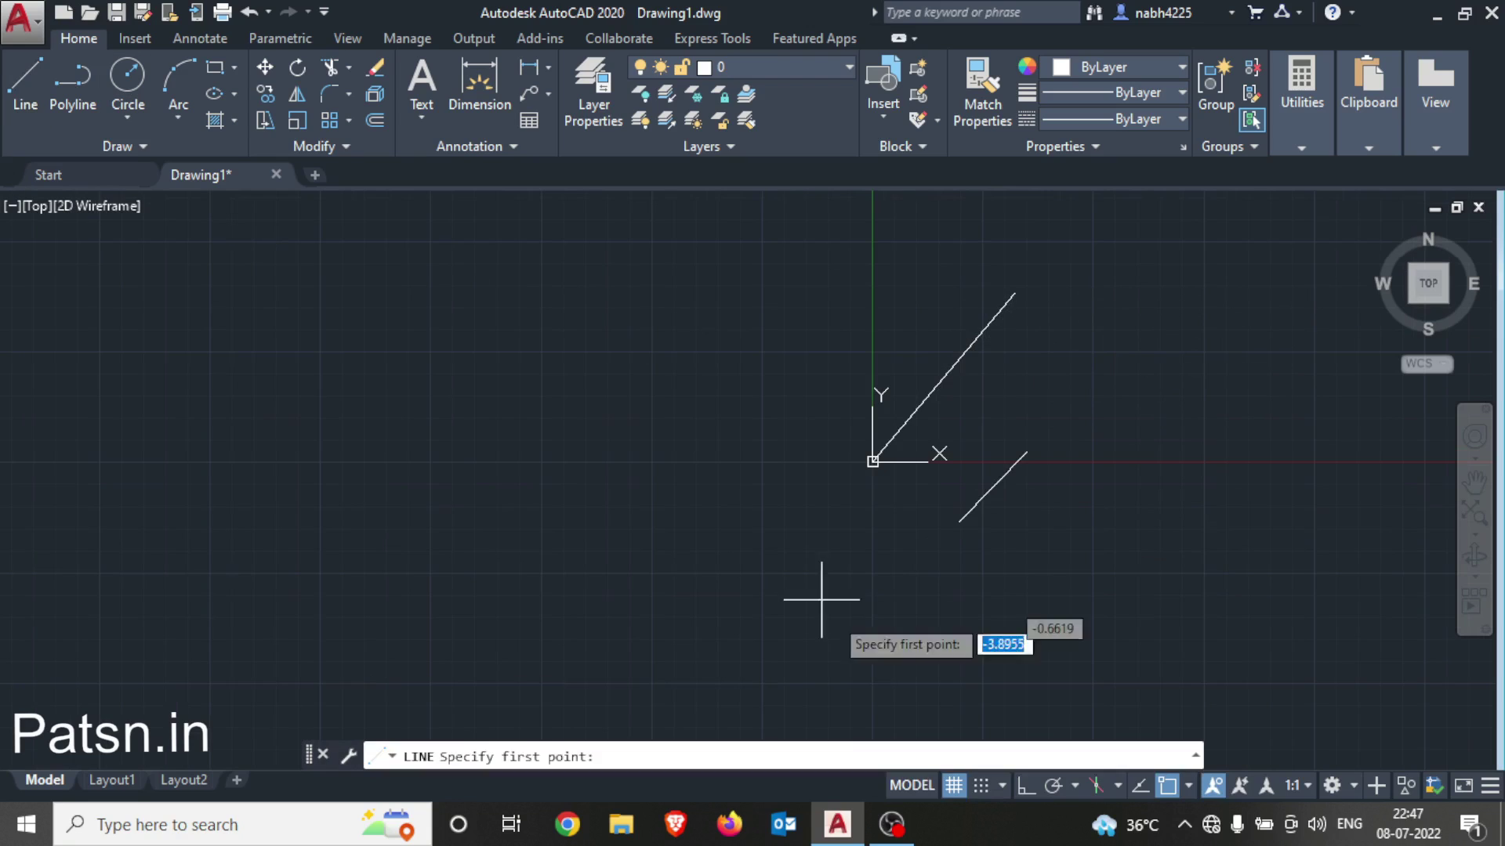
click(1027, 782)
click(414, 277)
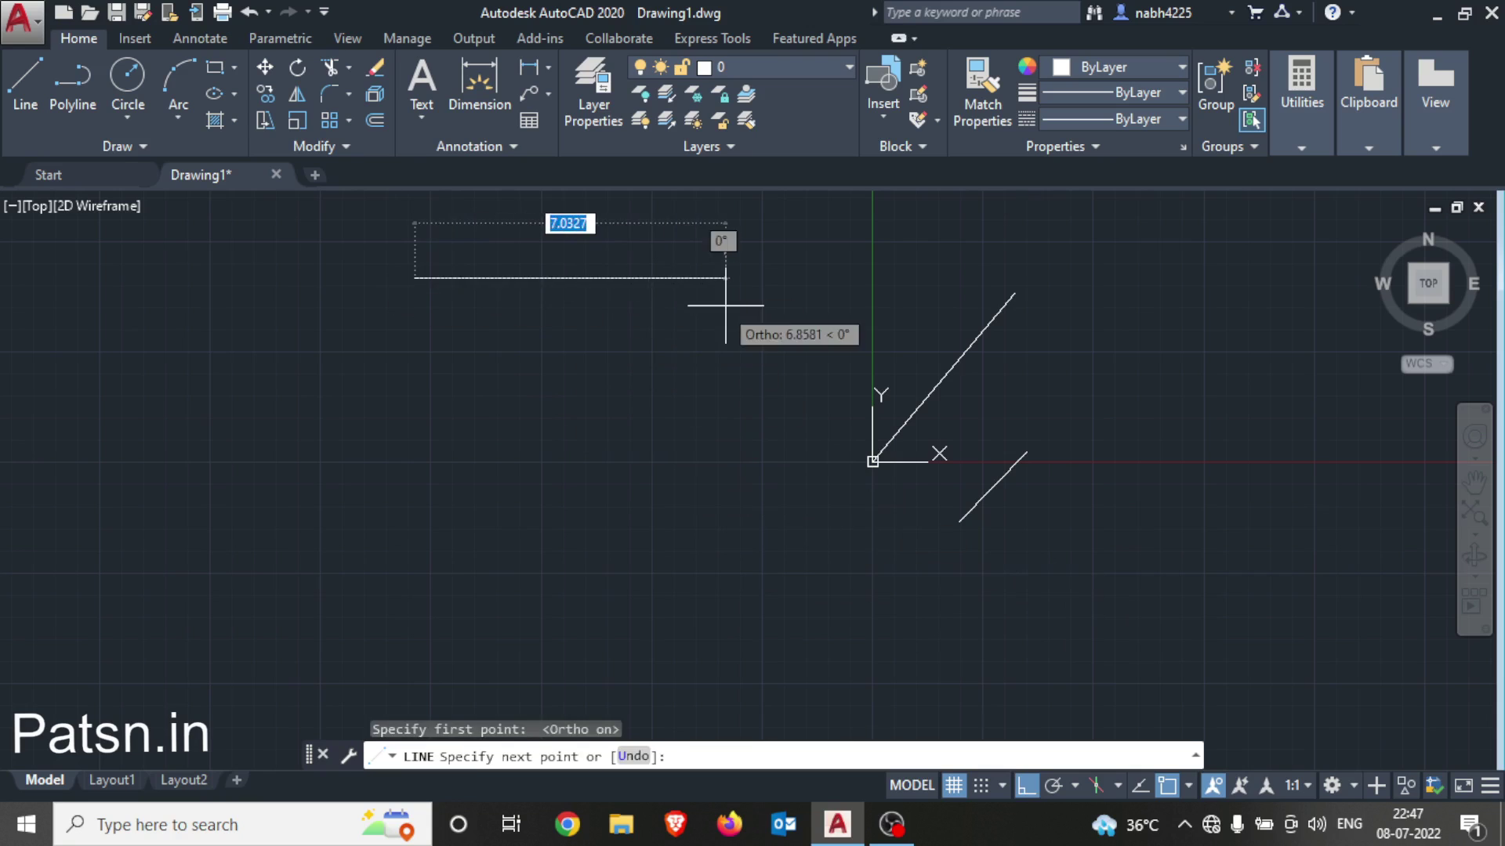
click(726, 278)
click(726, 527)
click(363, 527)
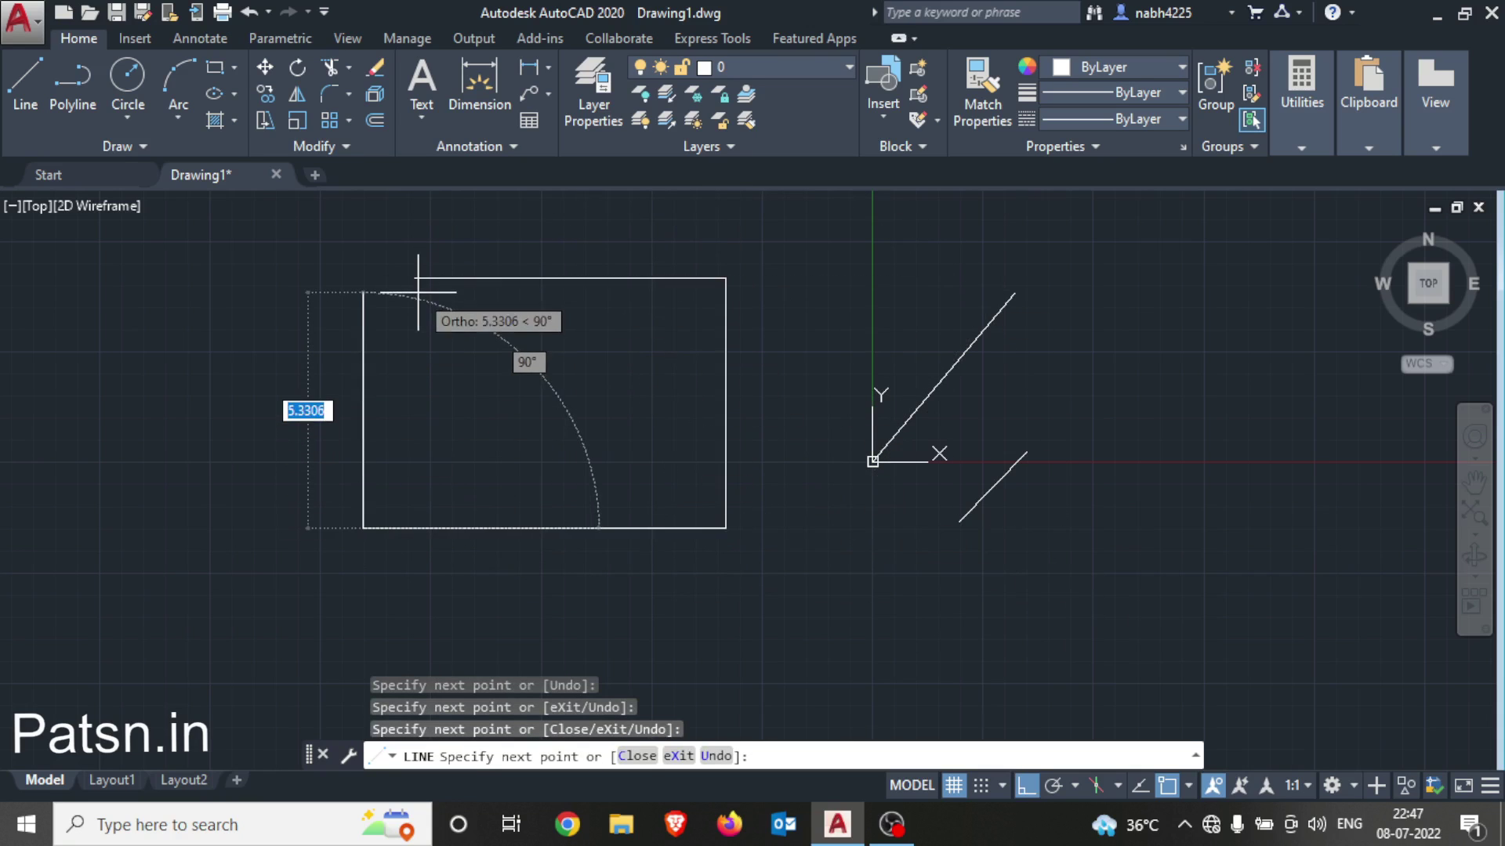
click(363, 236)
click(608, 236)
click(608, 358)
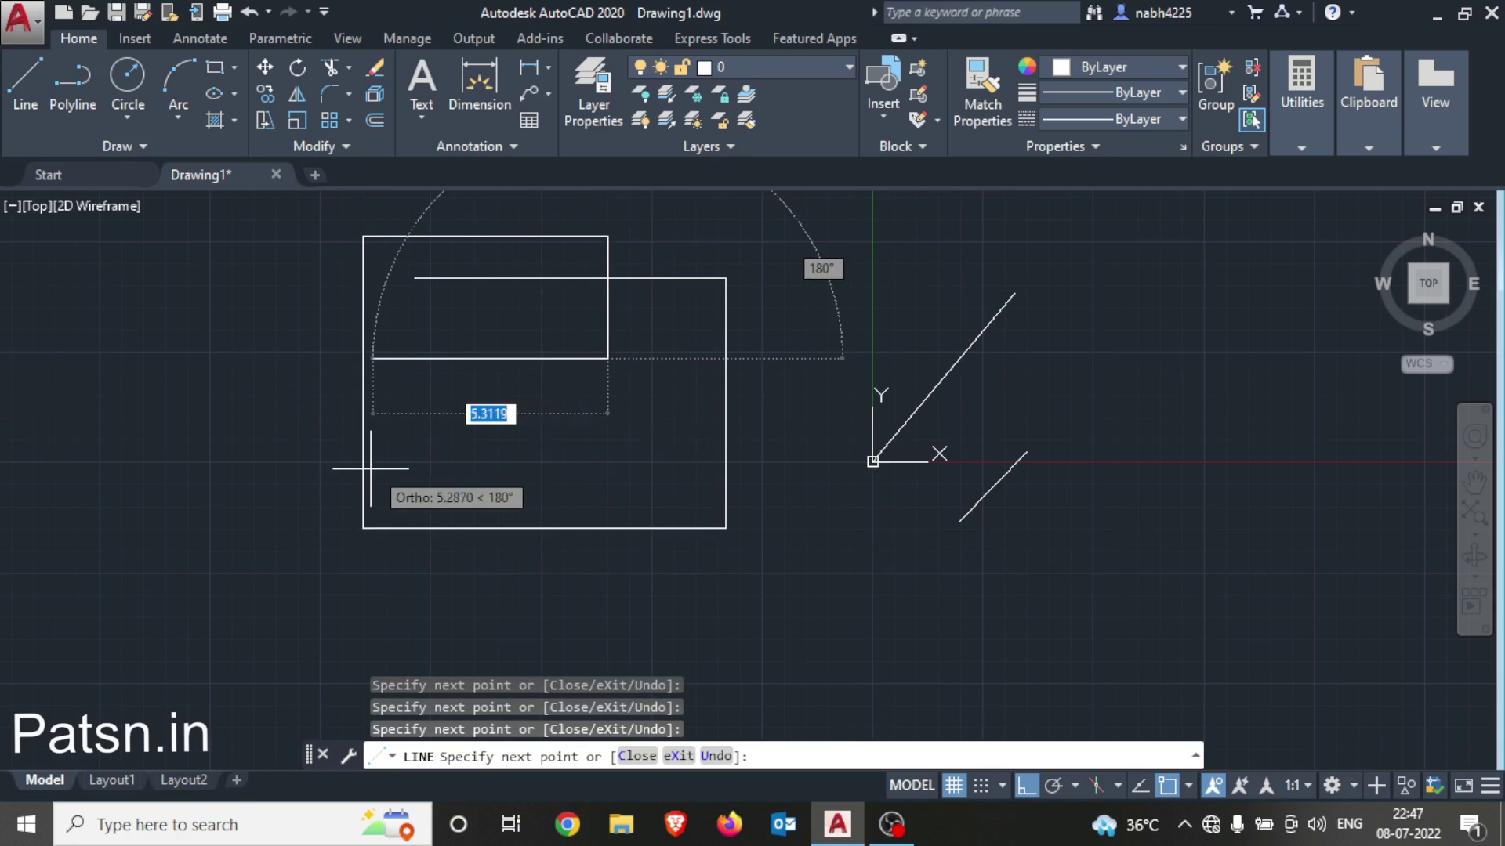
key(Escape)
scroll(349, 419, down, 4)
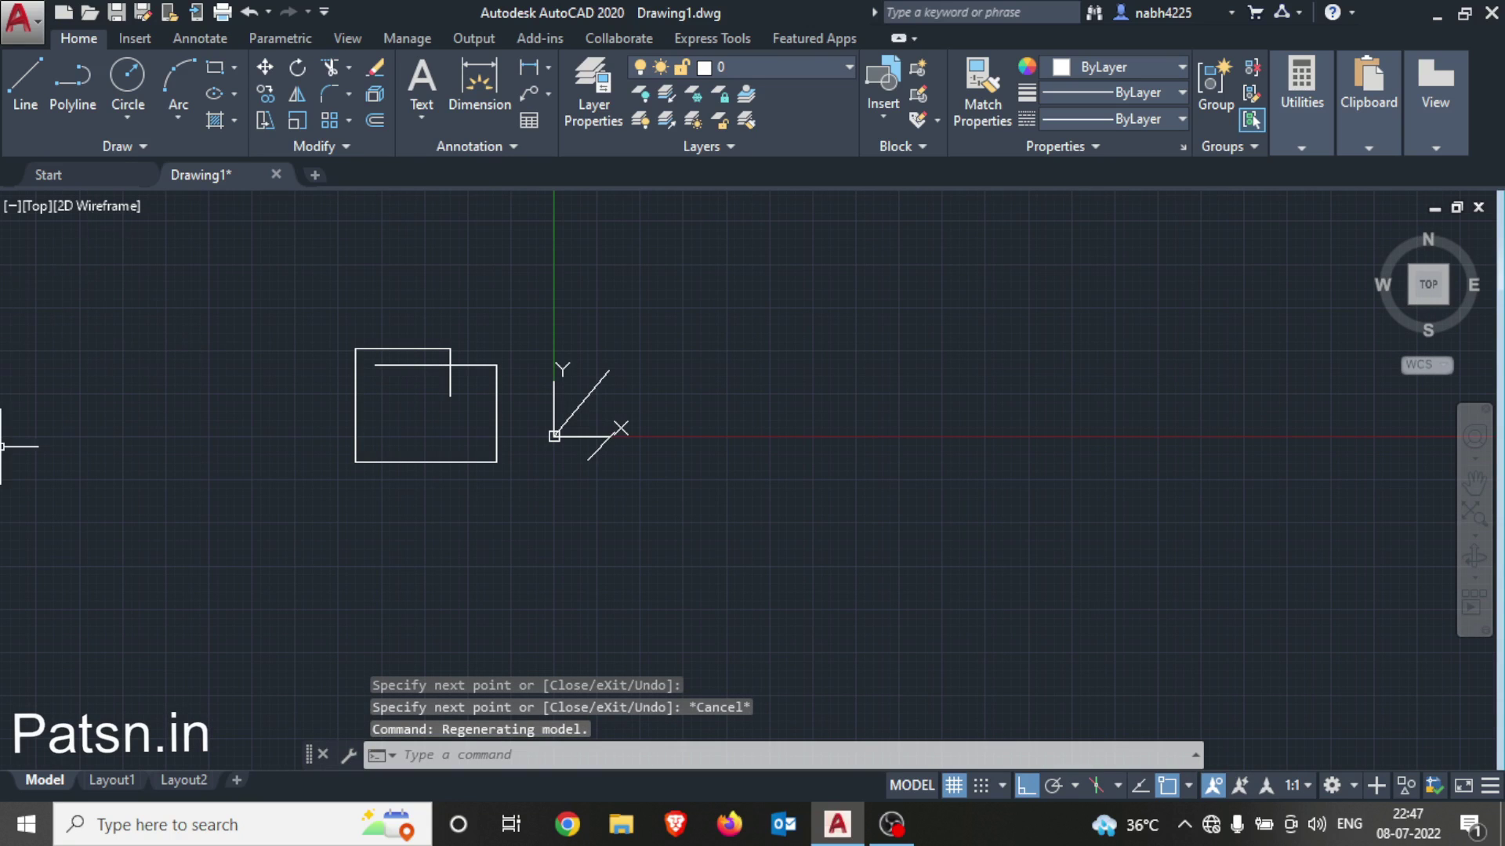
Start a polyline right of the origin with a 10-unit straight side and a 10-unit arc end
click(59, 79)
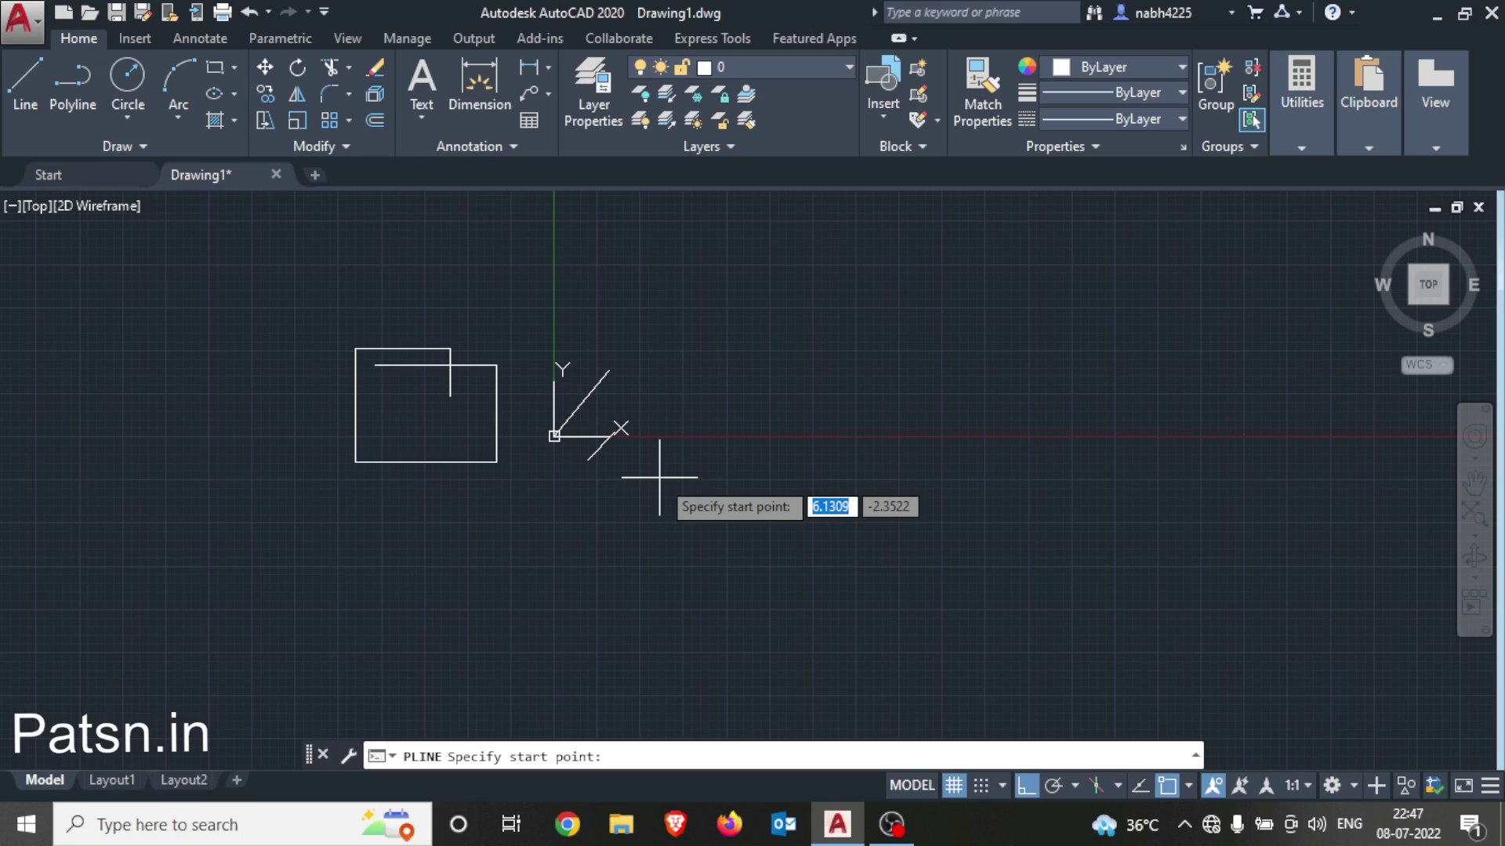
click(659, 478)
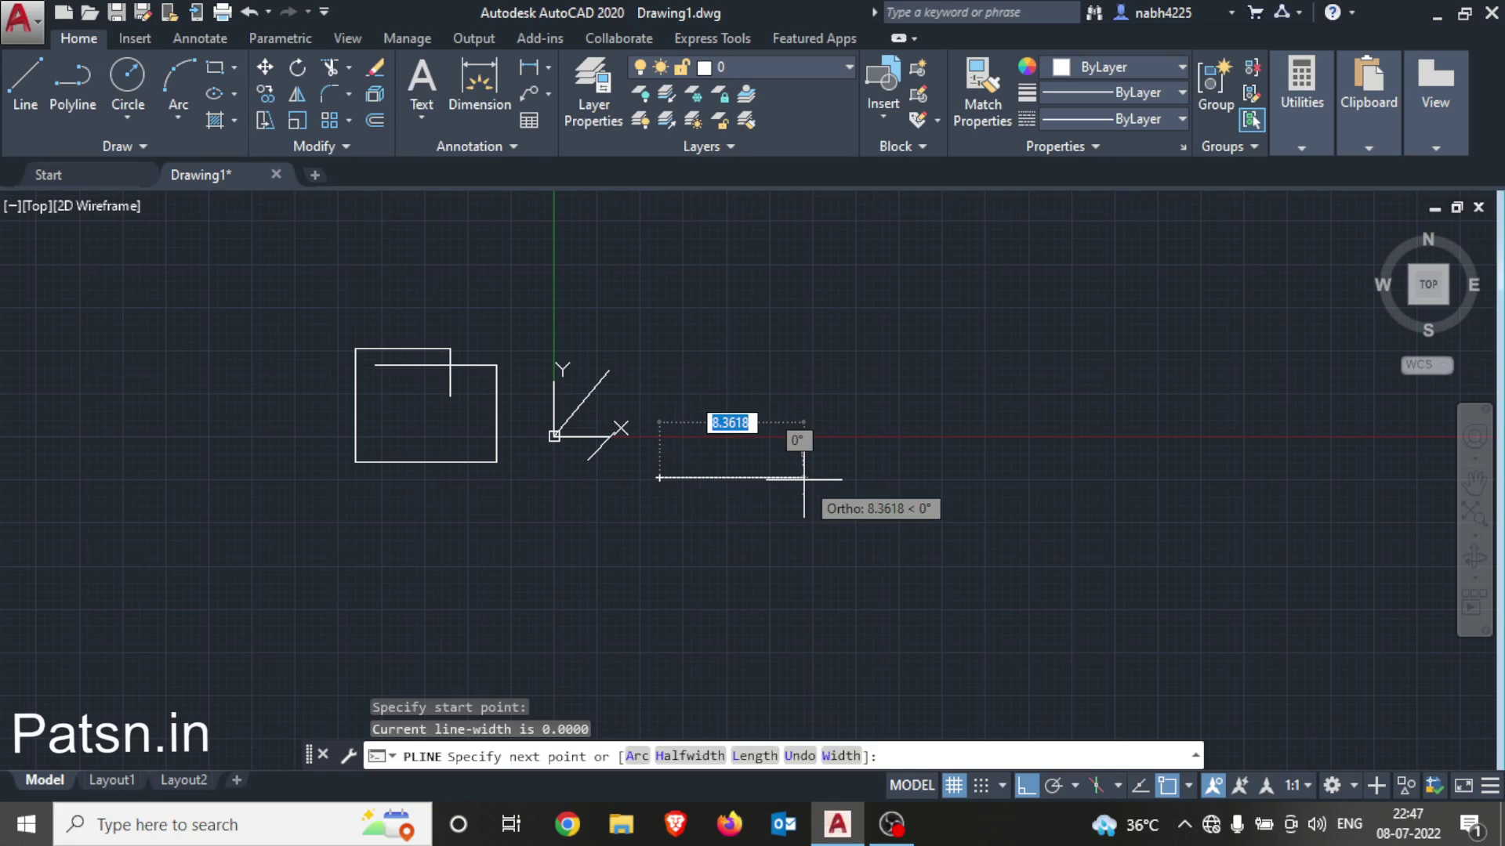
text(1)
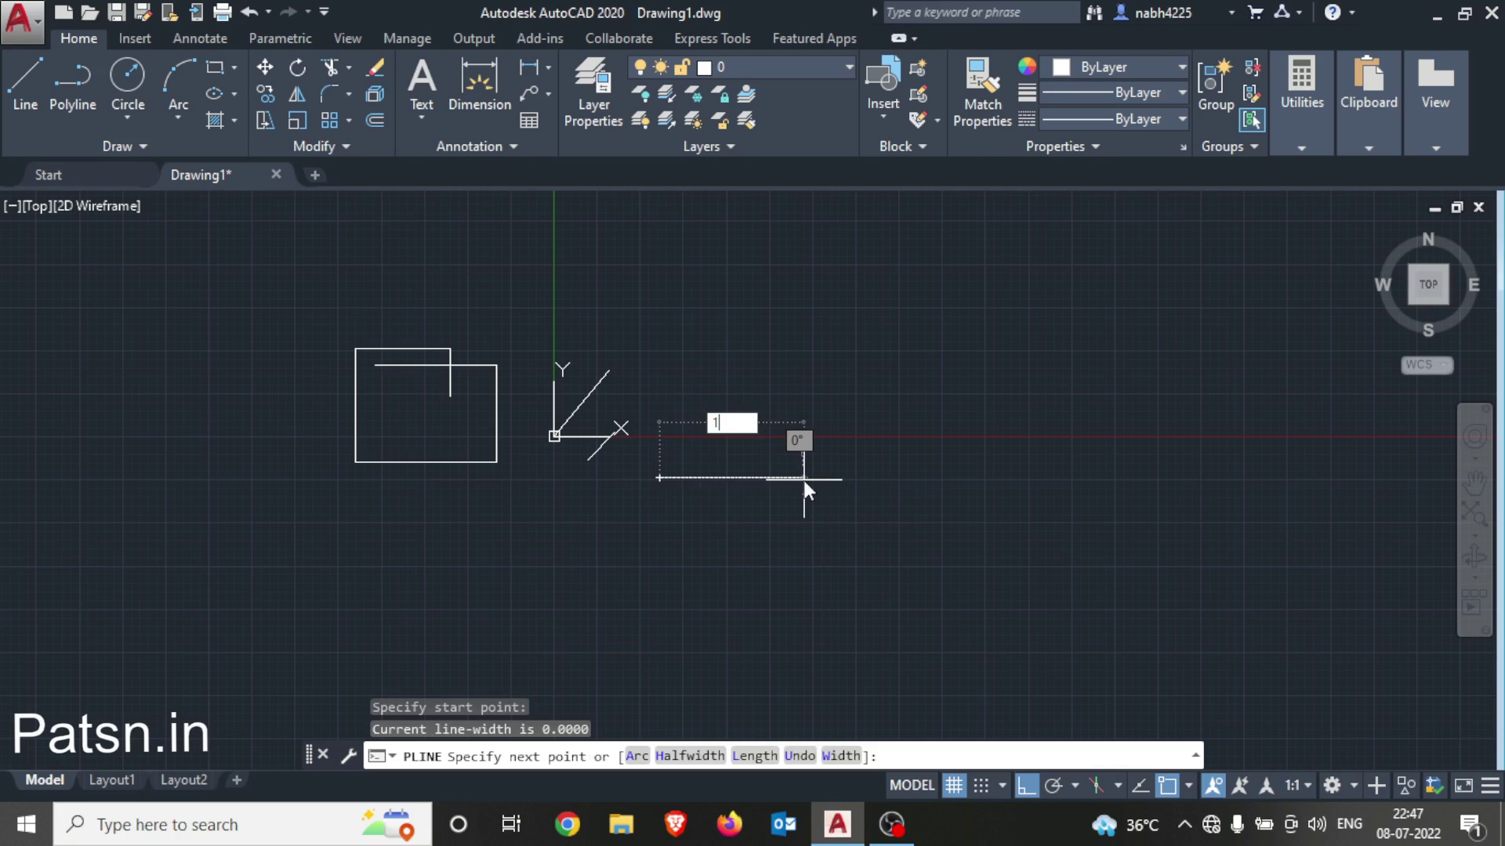
text(0)
key(Return)
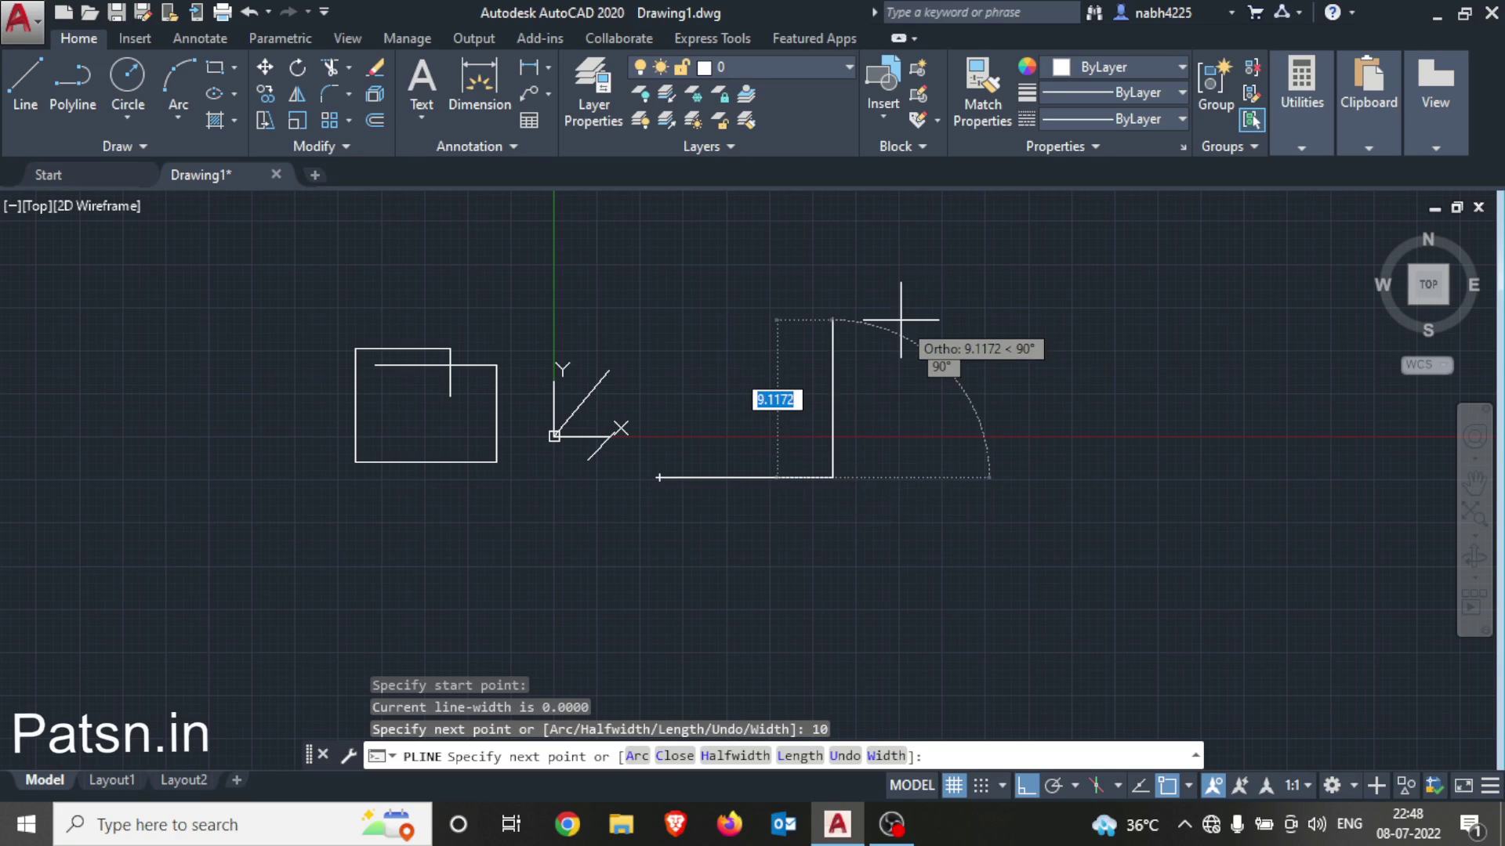
text(a)
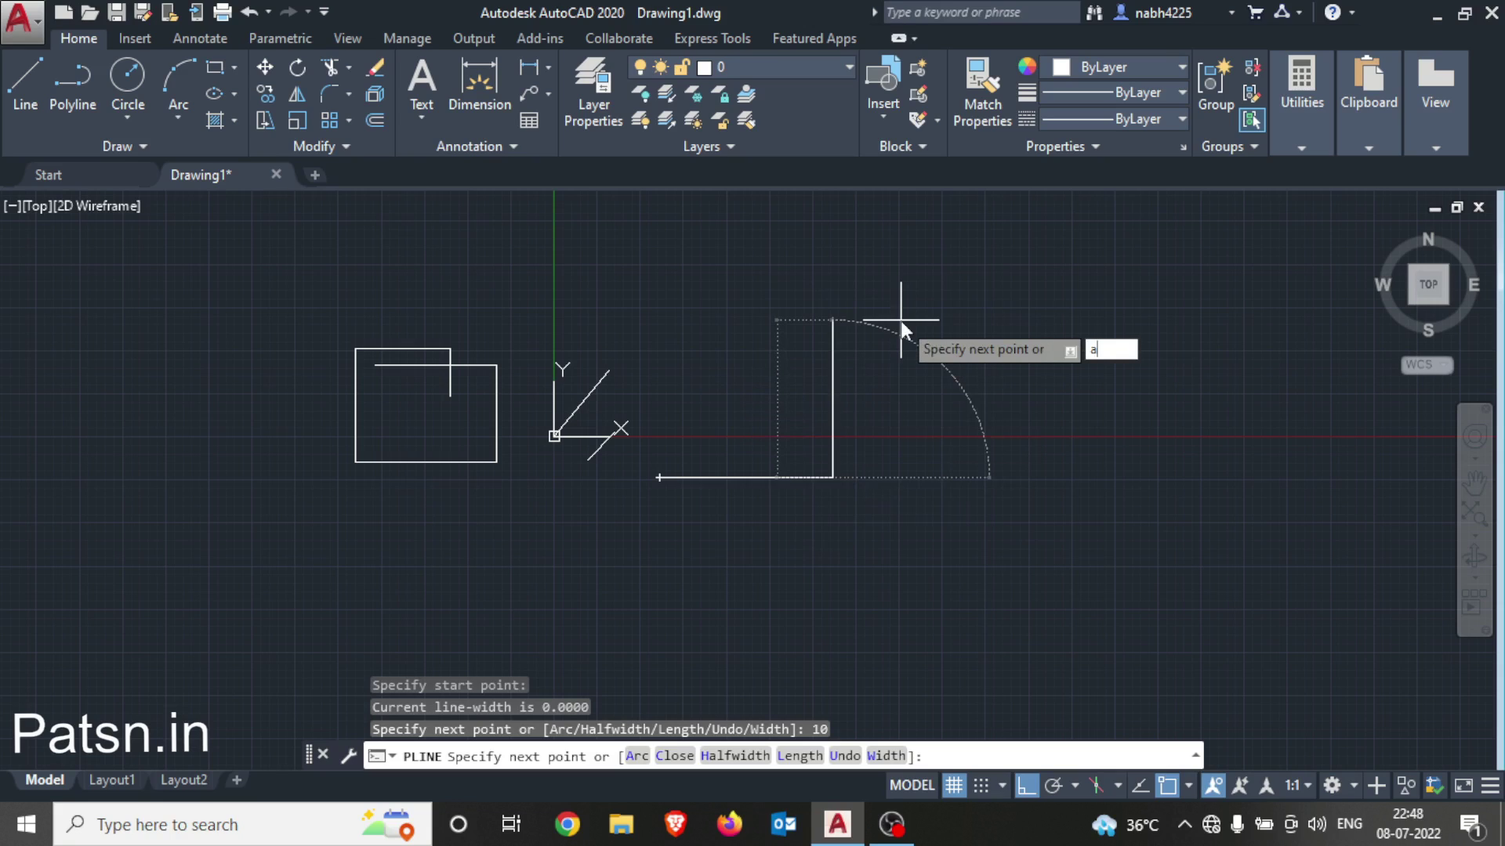
text(r)
text(c)
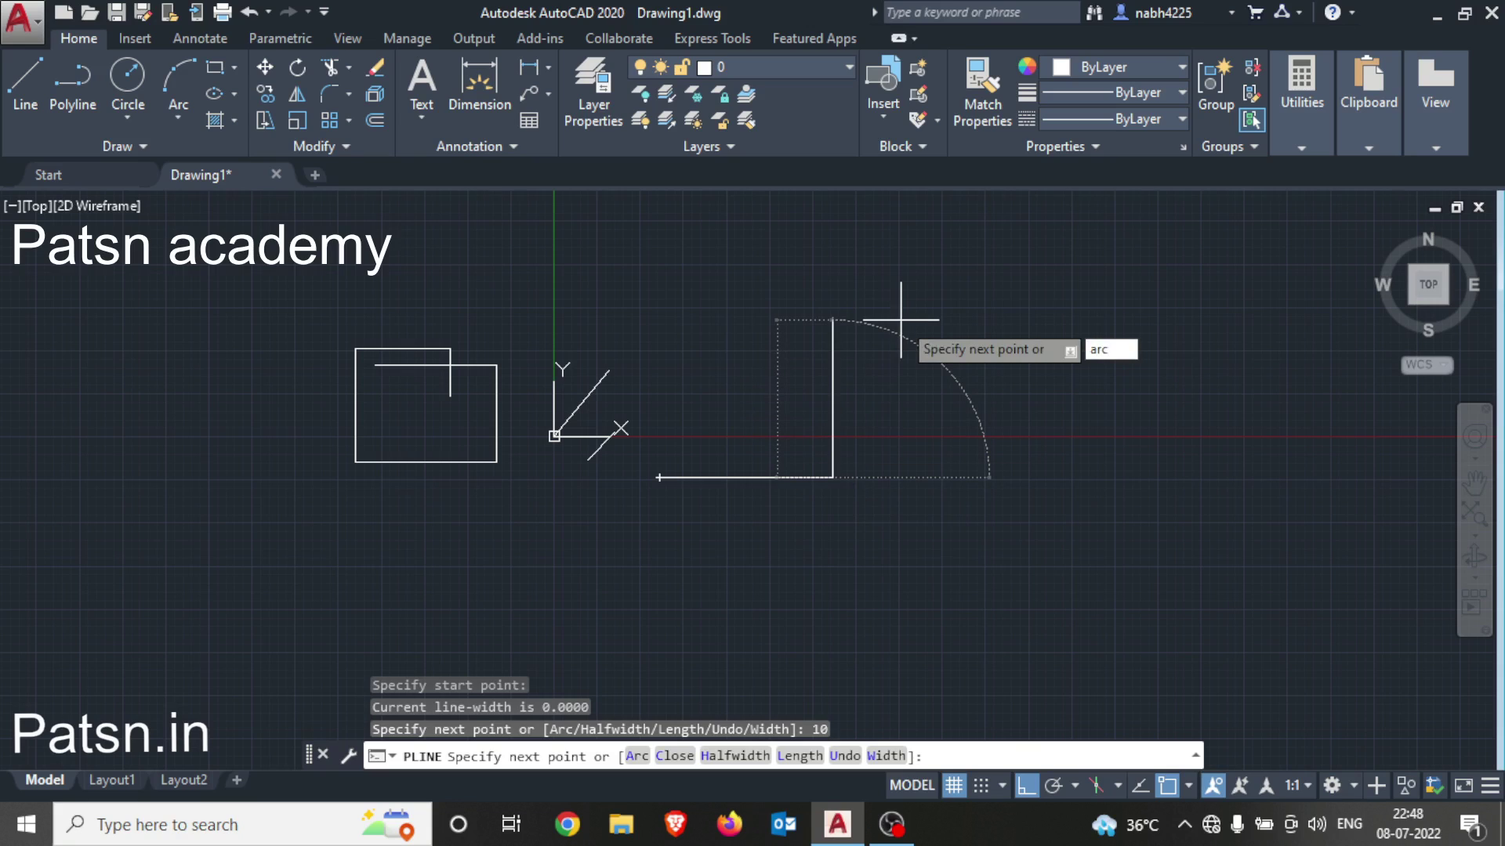
key(Return)
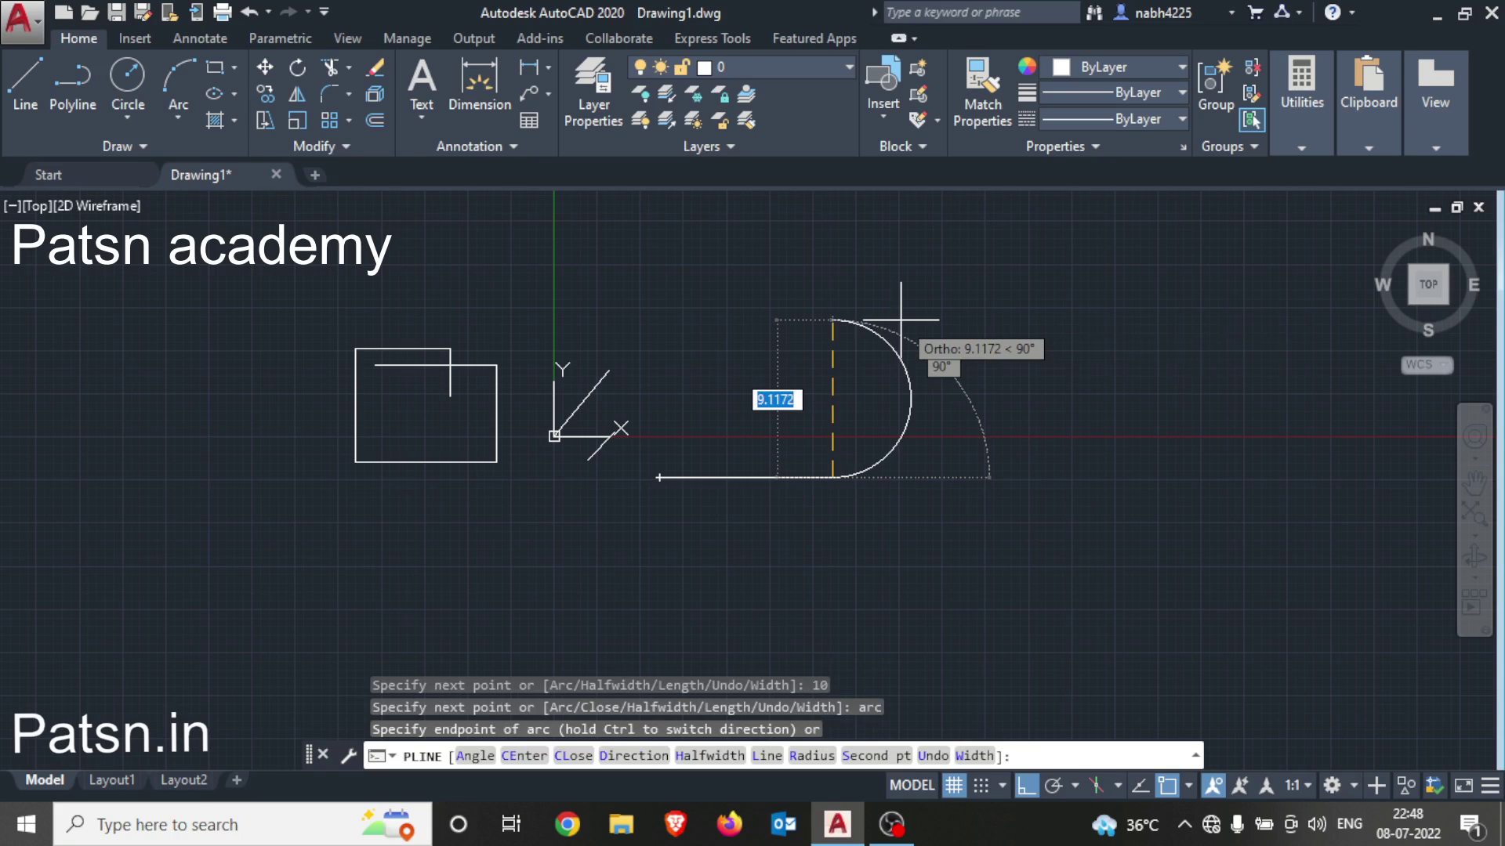
text(10)
key(Return)
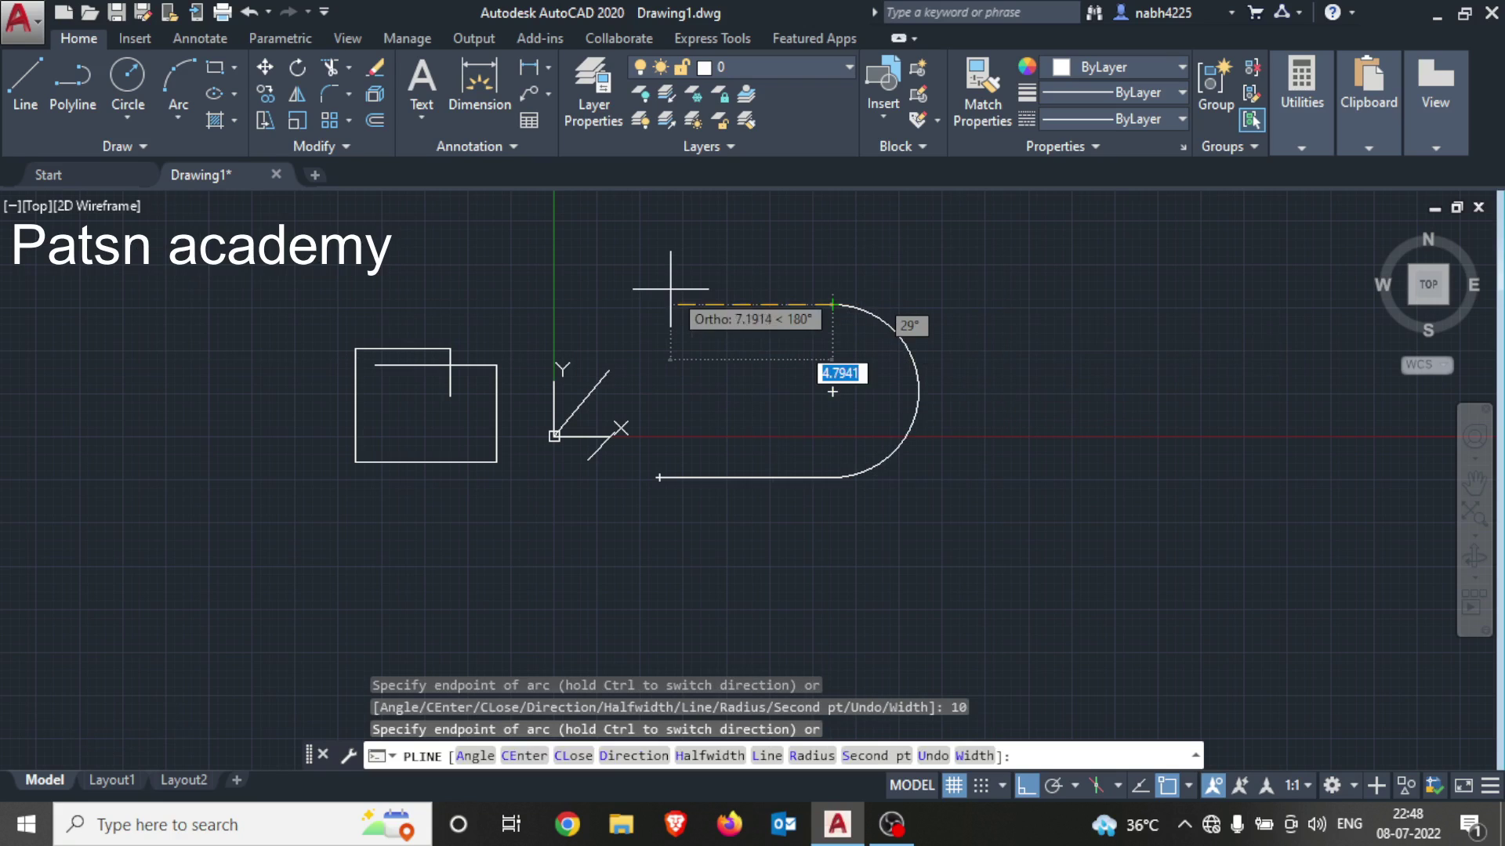
Add the 10-unit top side and 10-unit left arc end, then close the slot
text(l)
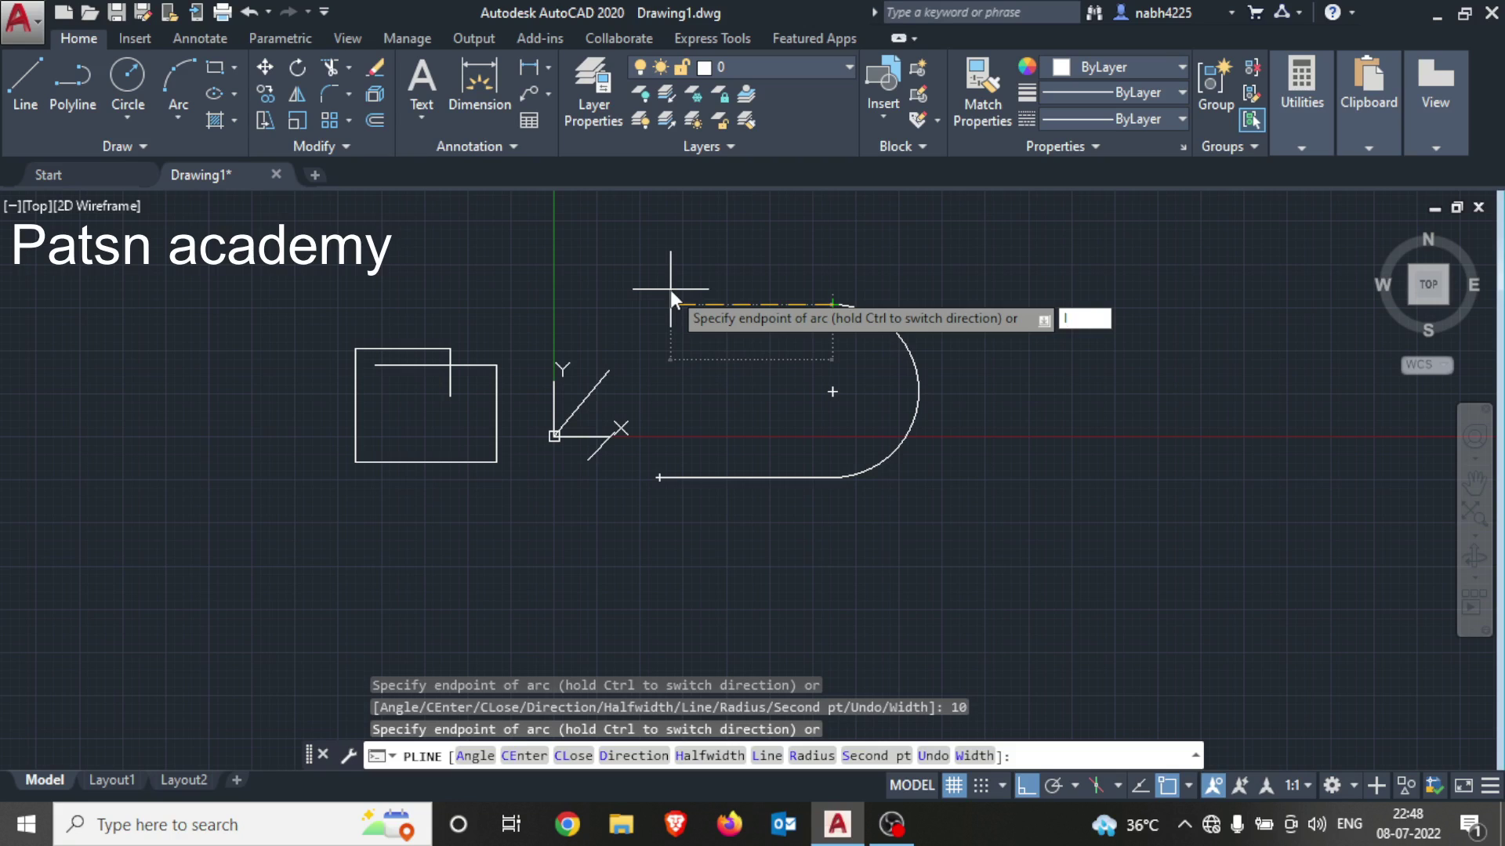
key(Return)
text(10)
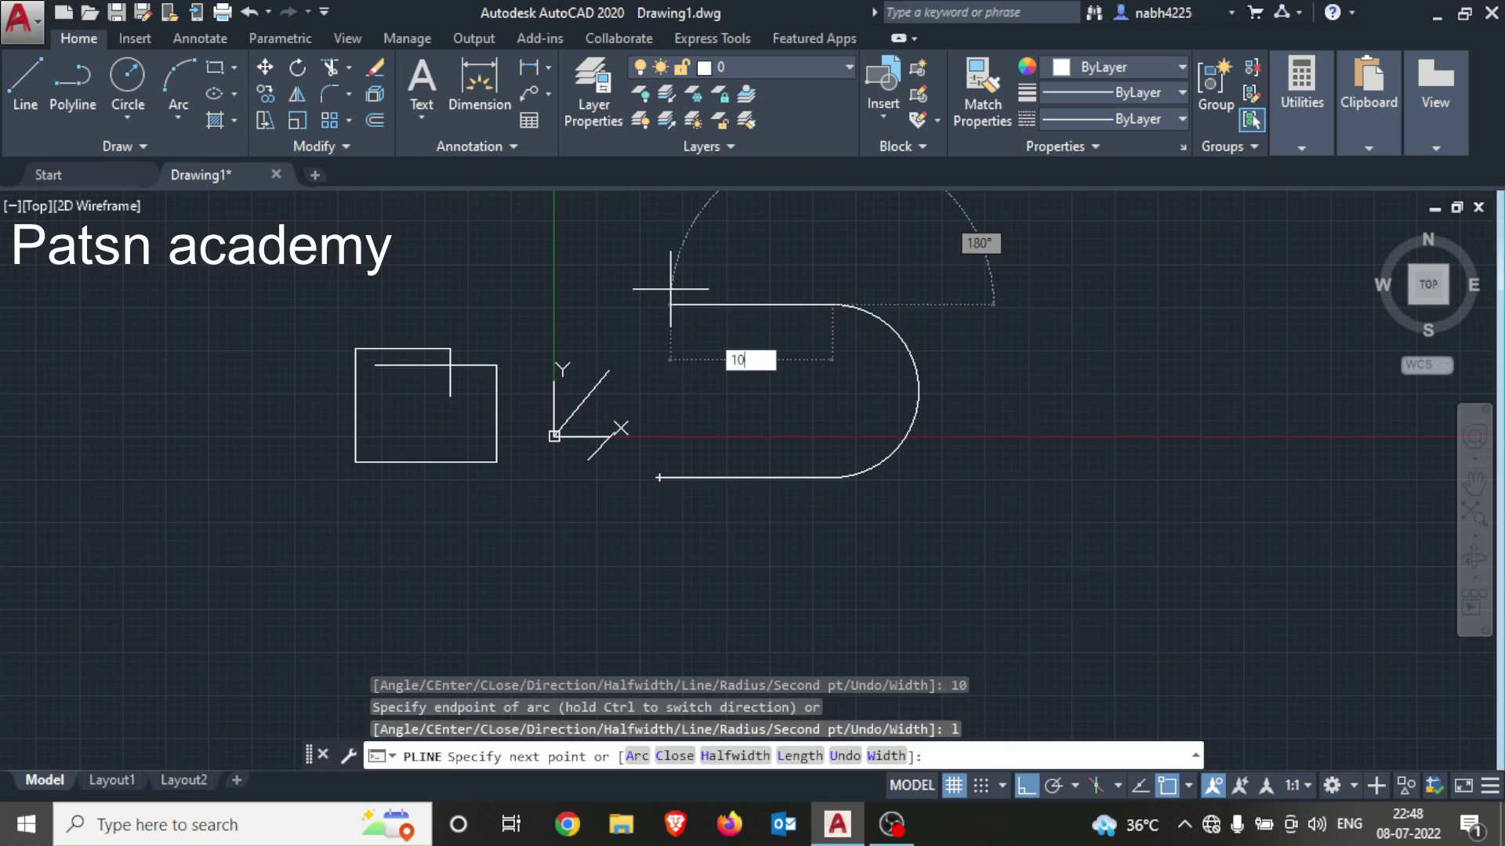
key(Return)
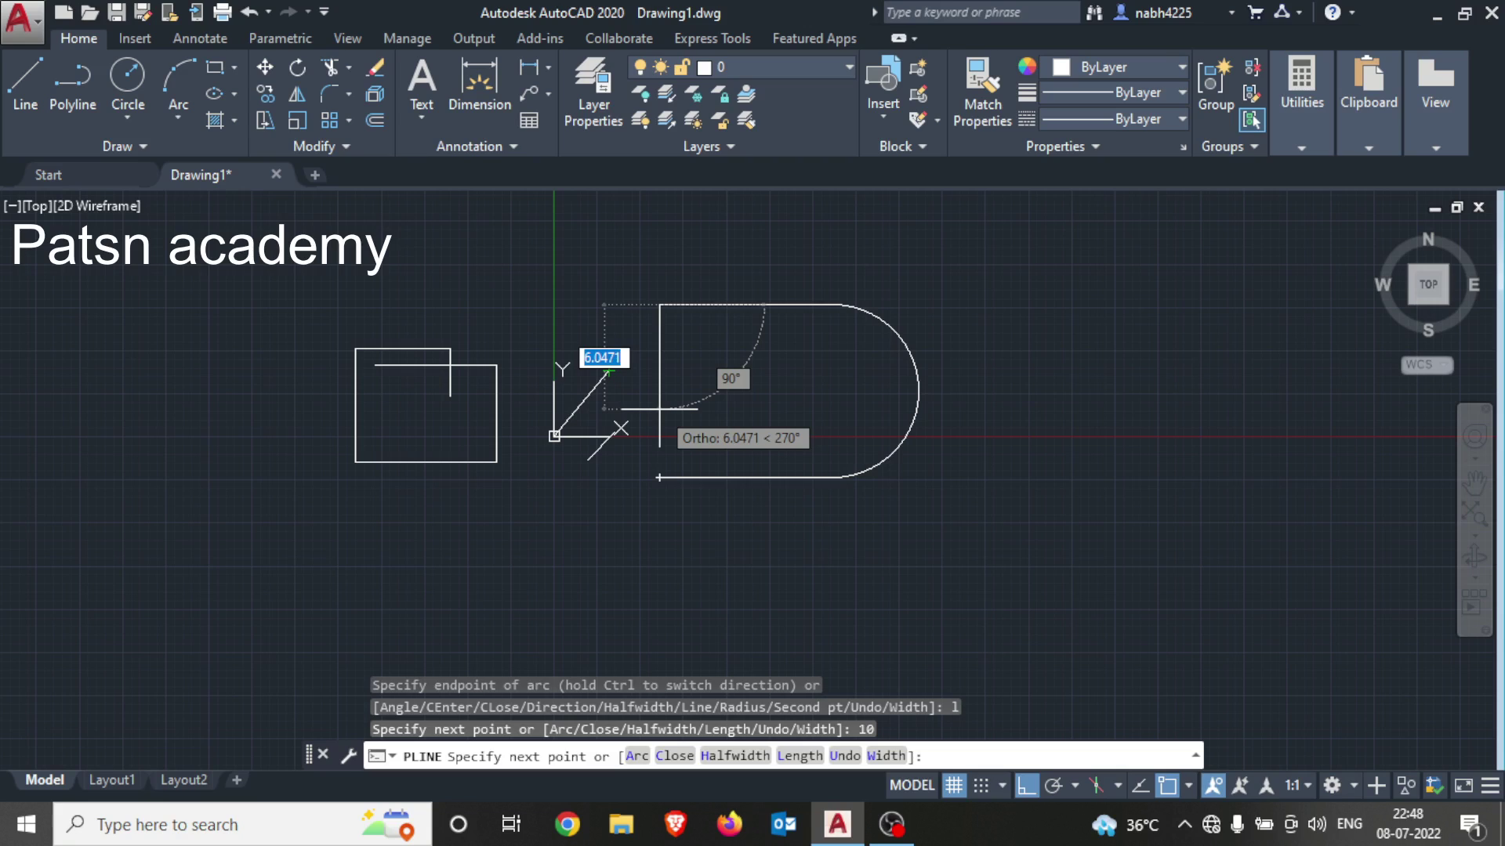
text(arc)
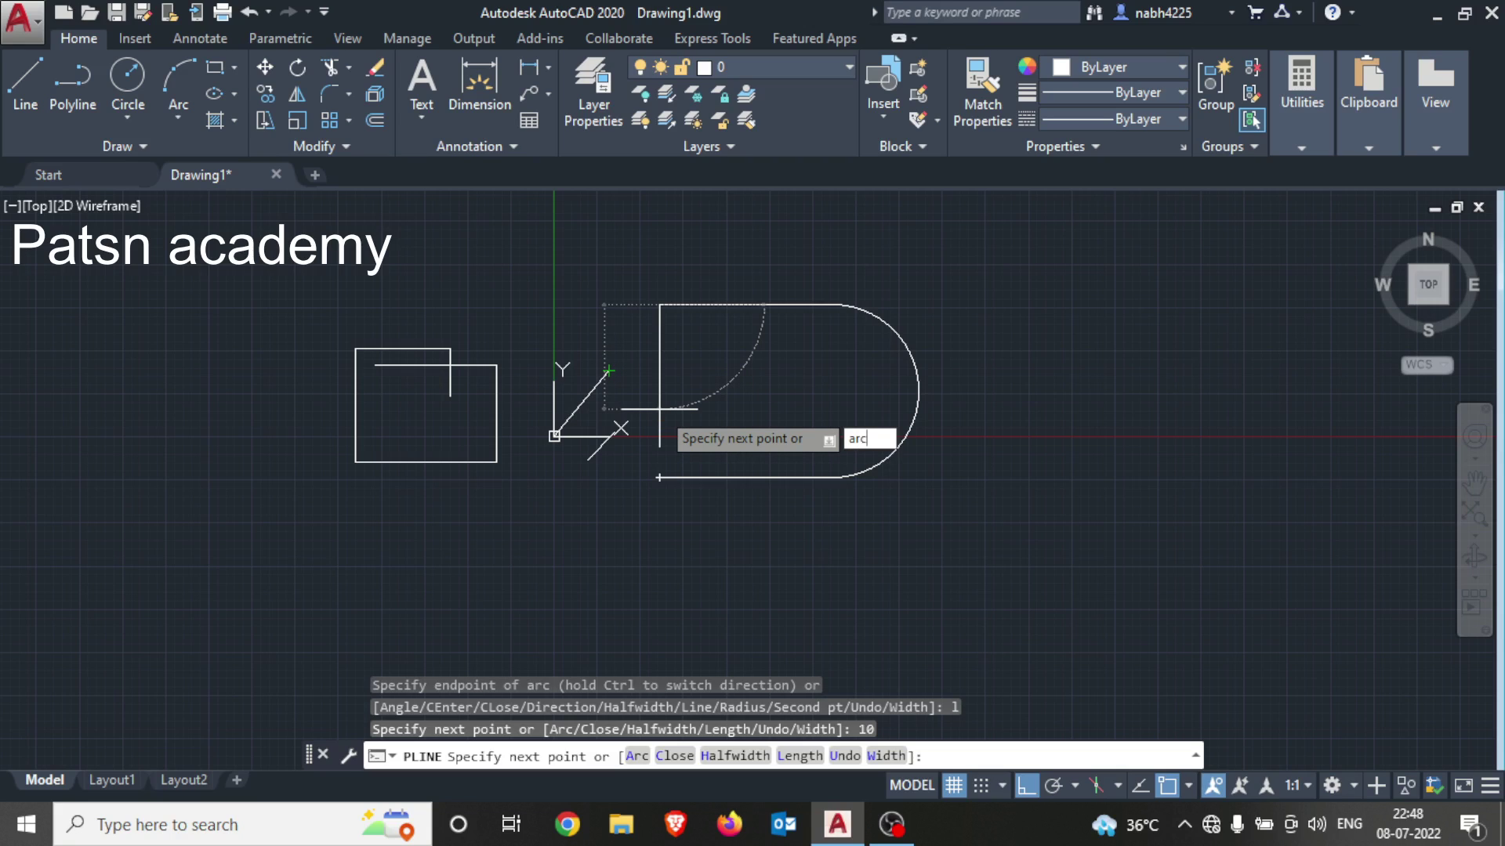
key(Return)
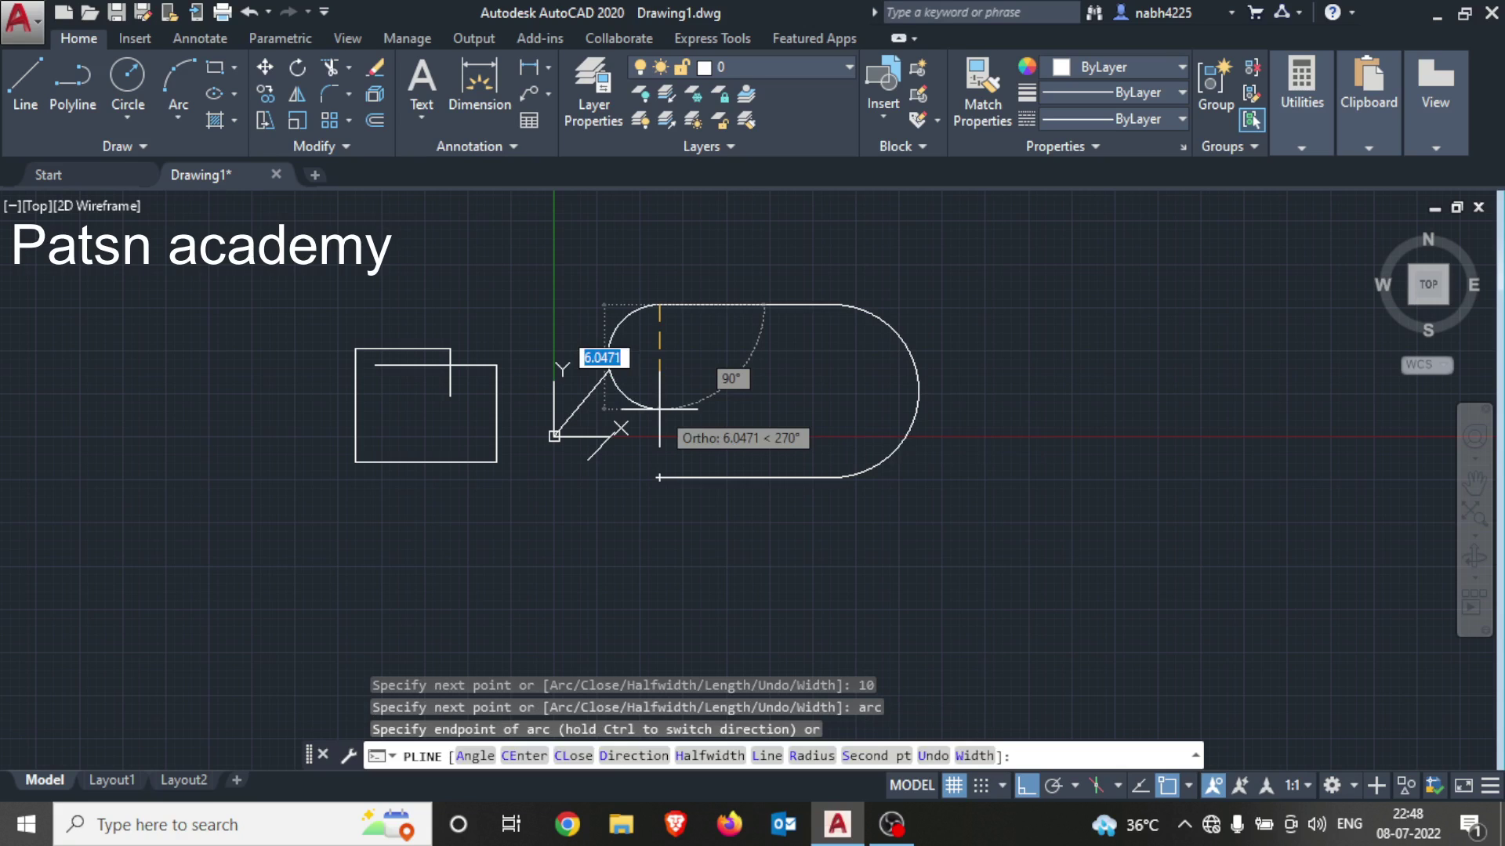
text(10)
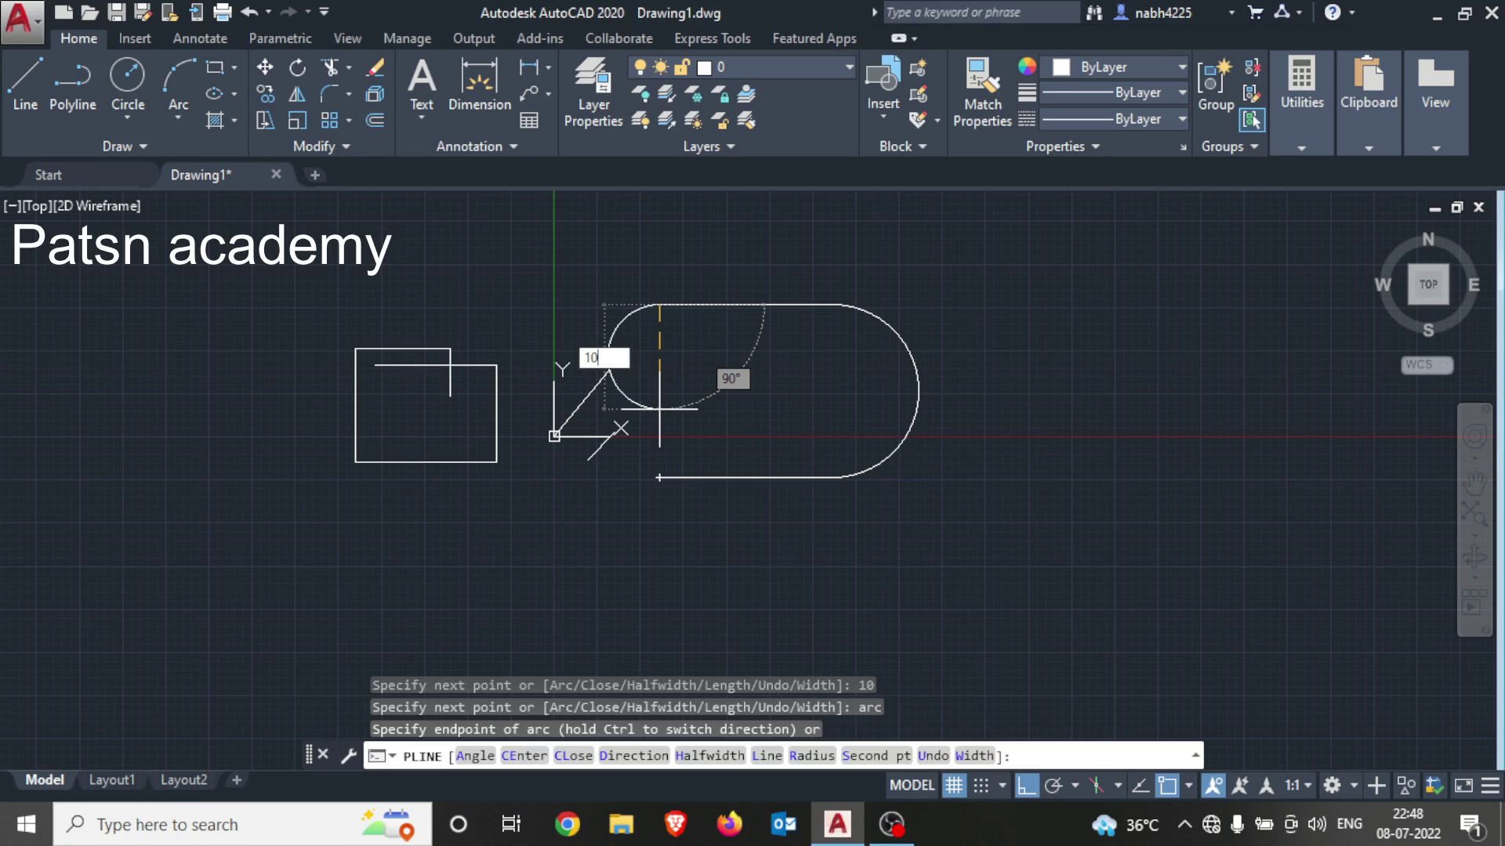
key(Return)
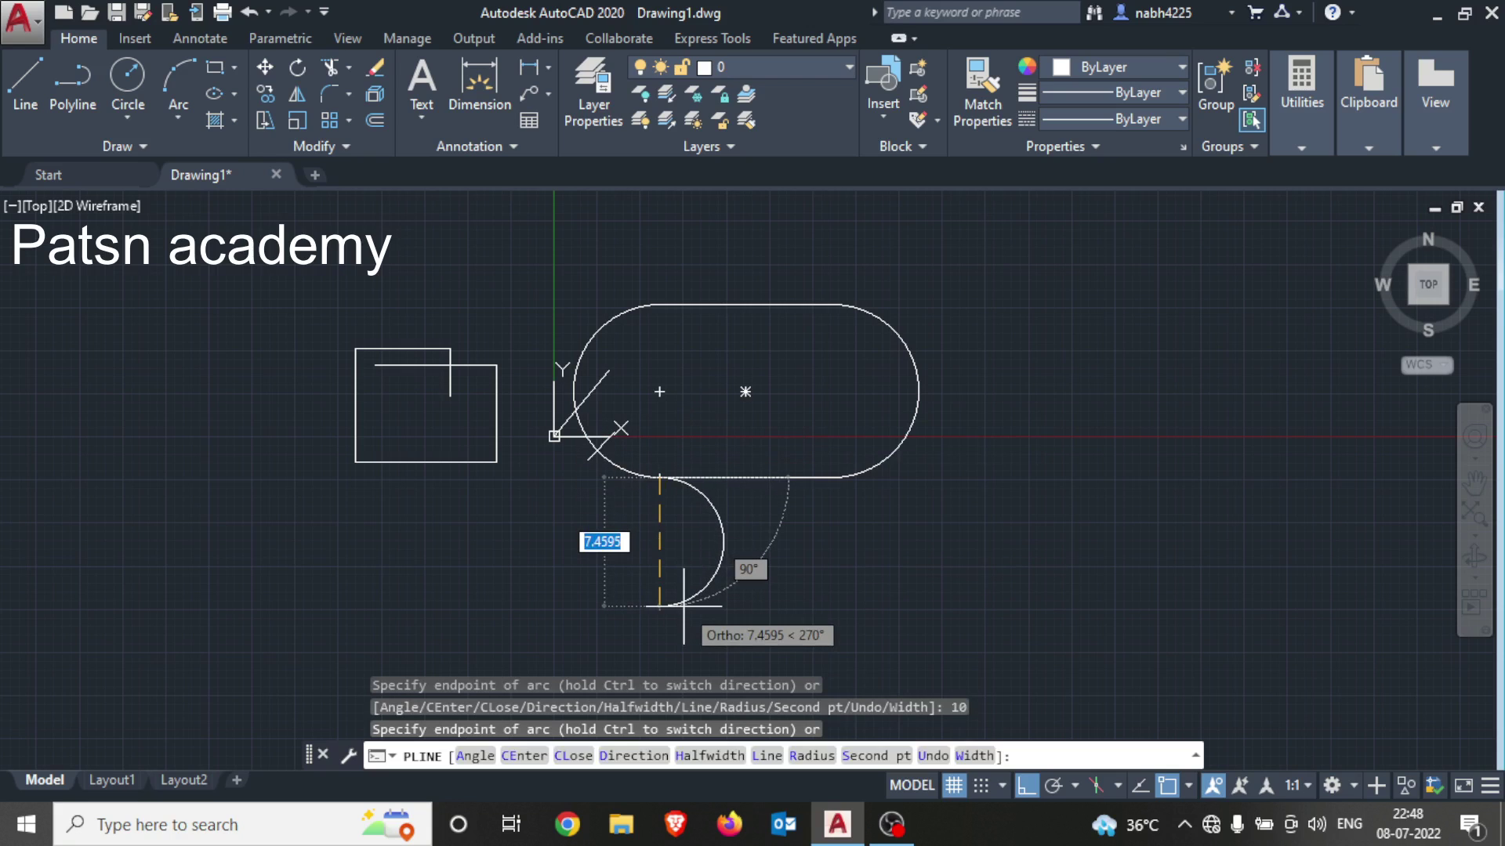
key(Return)
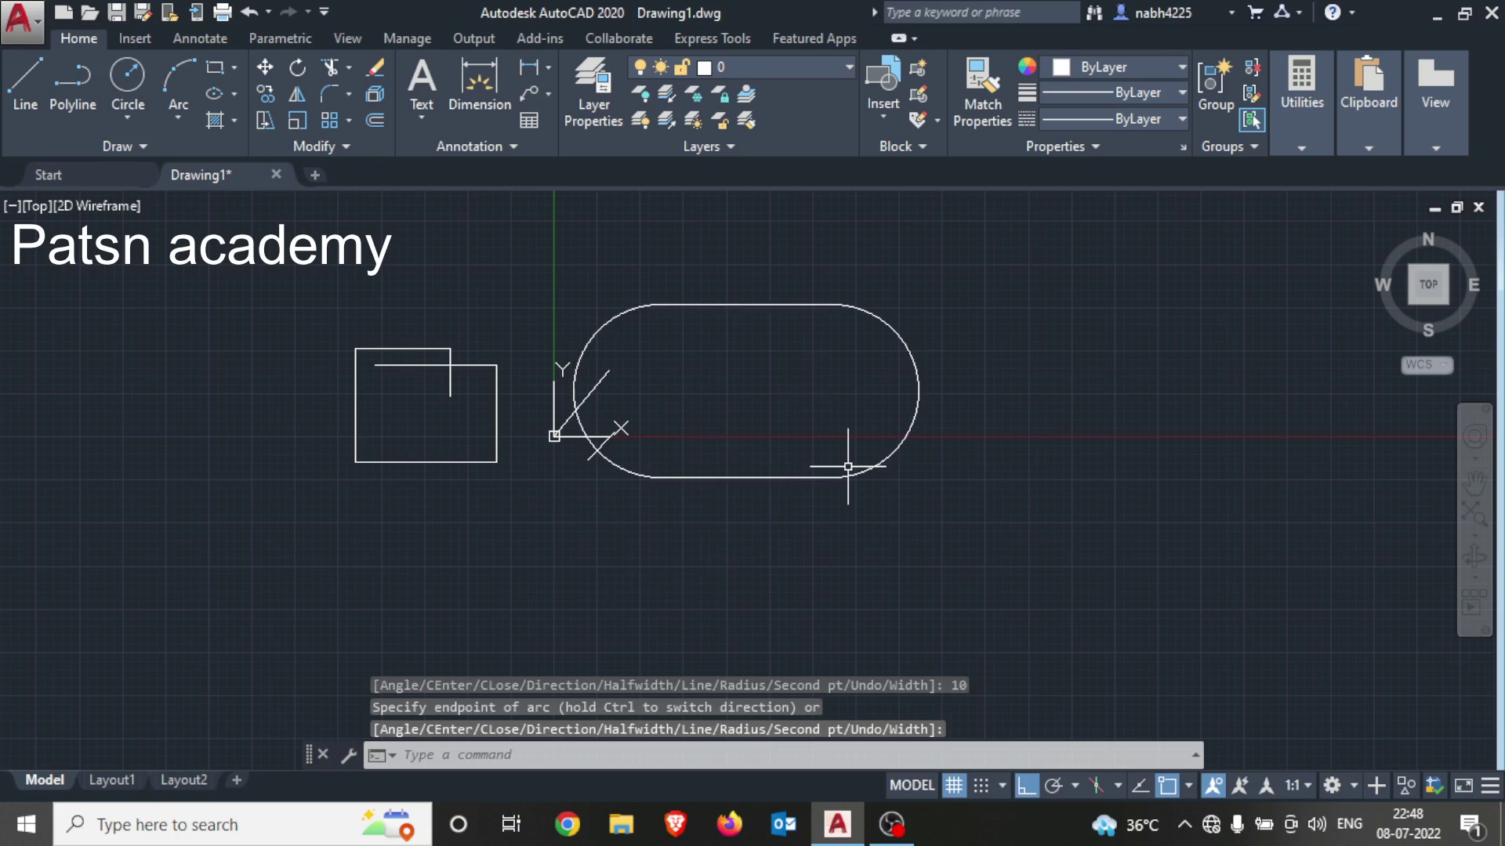
Window-select the slot polyline, then clear the selection
click(888, 273)
click(812, 351)
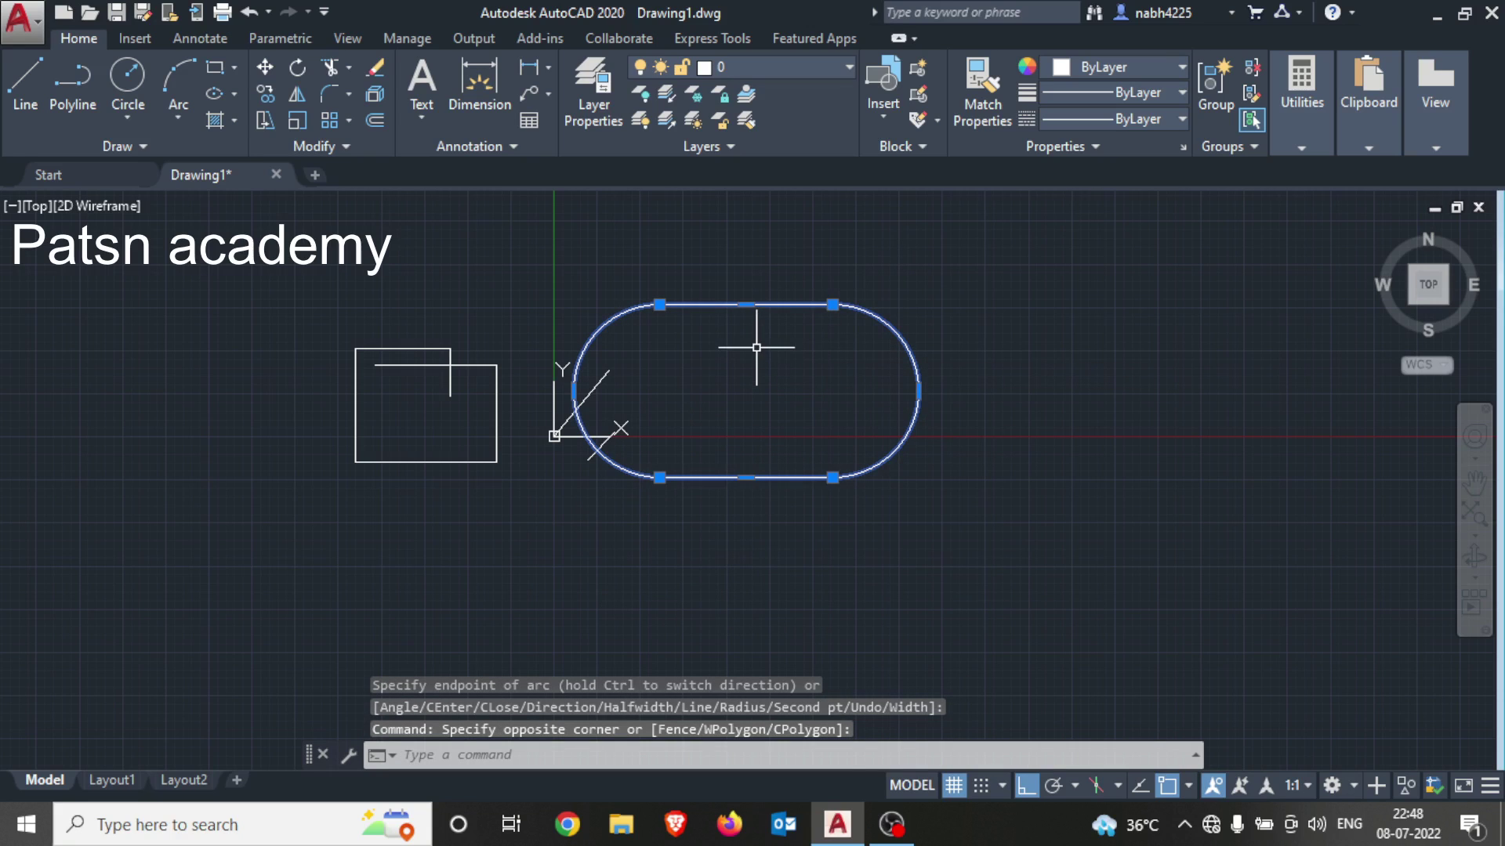
click(965, 272)
click(702, 548)
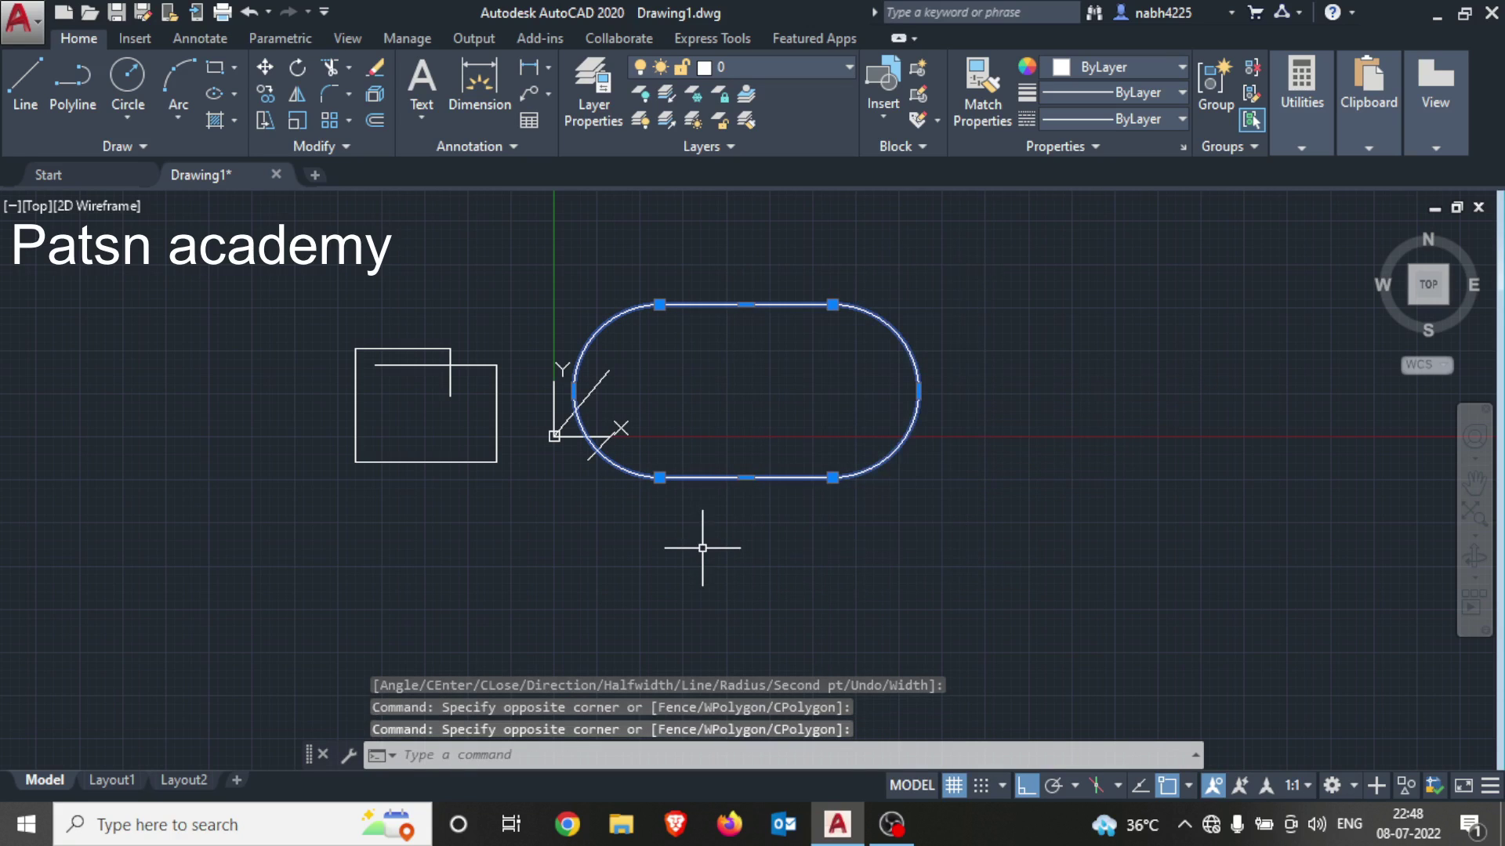
key(Escape)
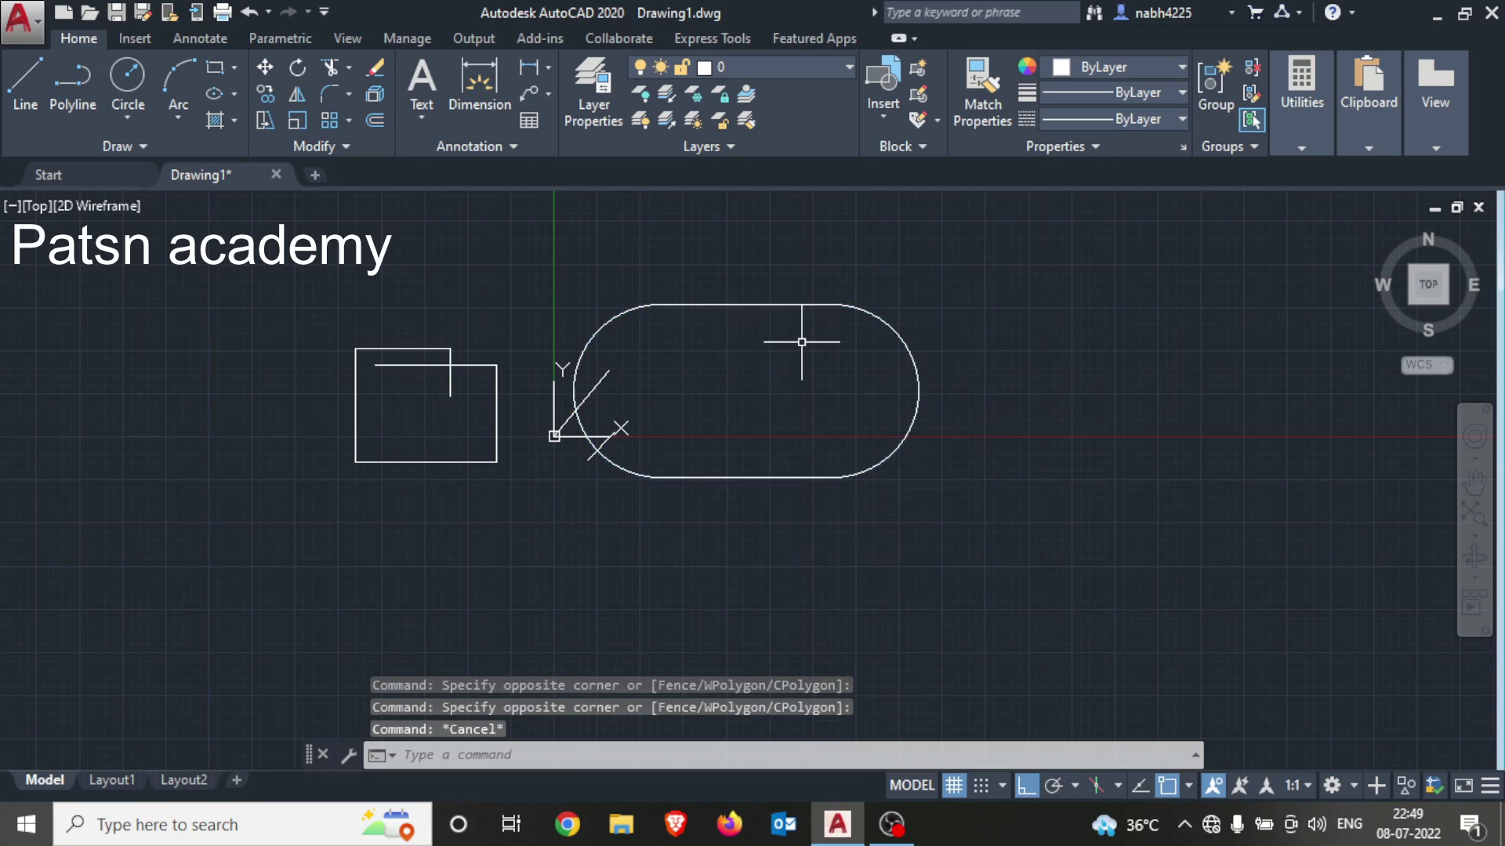
Reselect the slot and move it to the right with Move
click(924, 326)
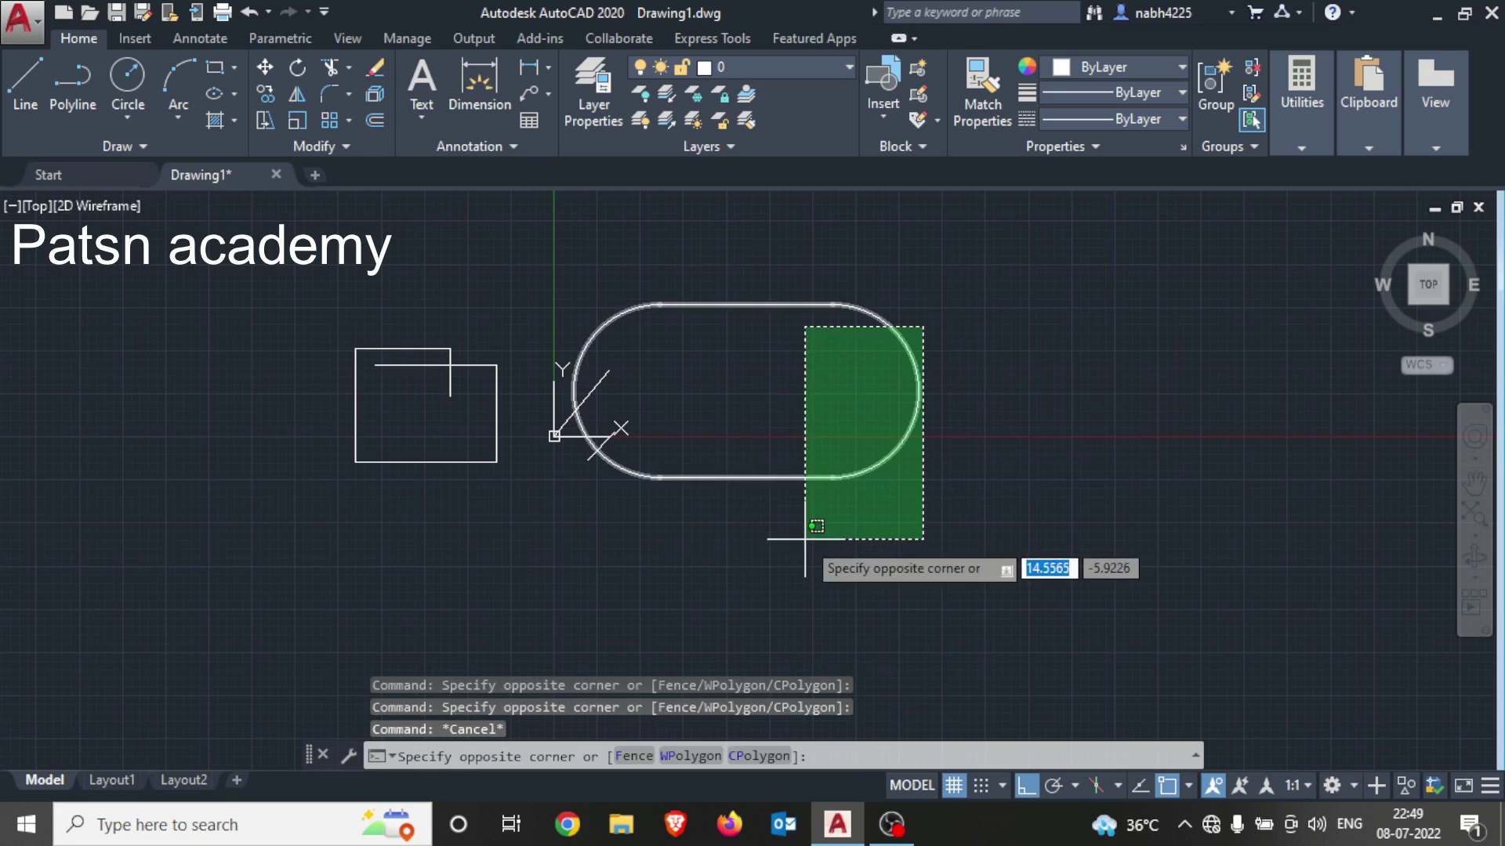
click(806, 539)
right_click(792, 335)
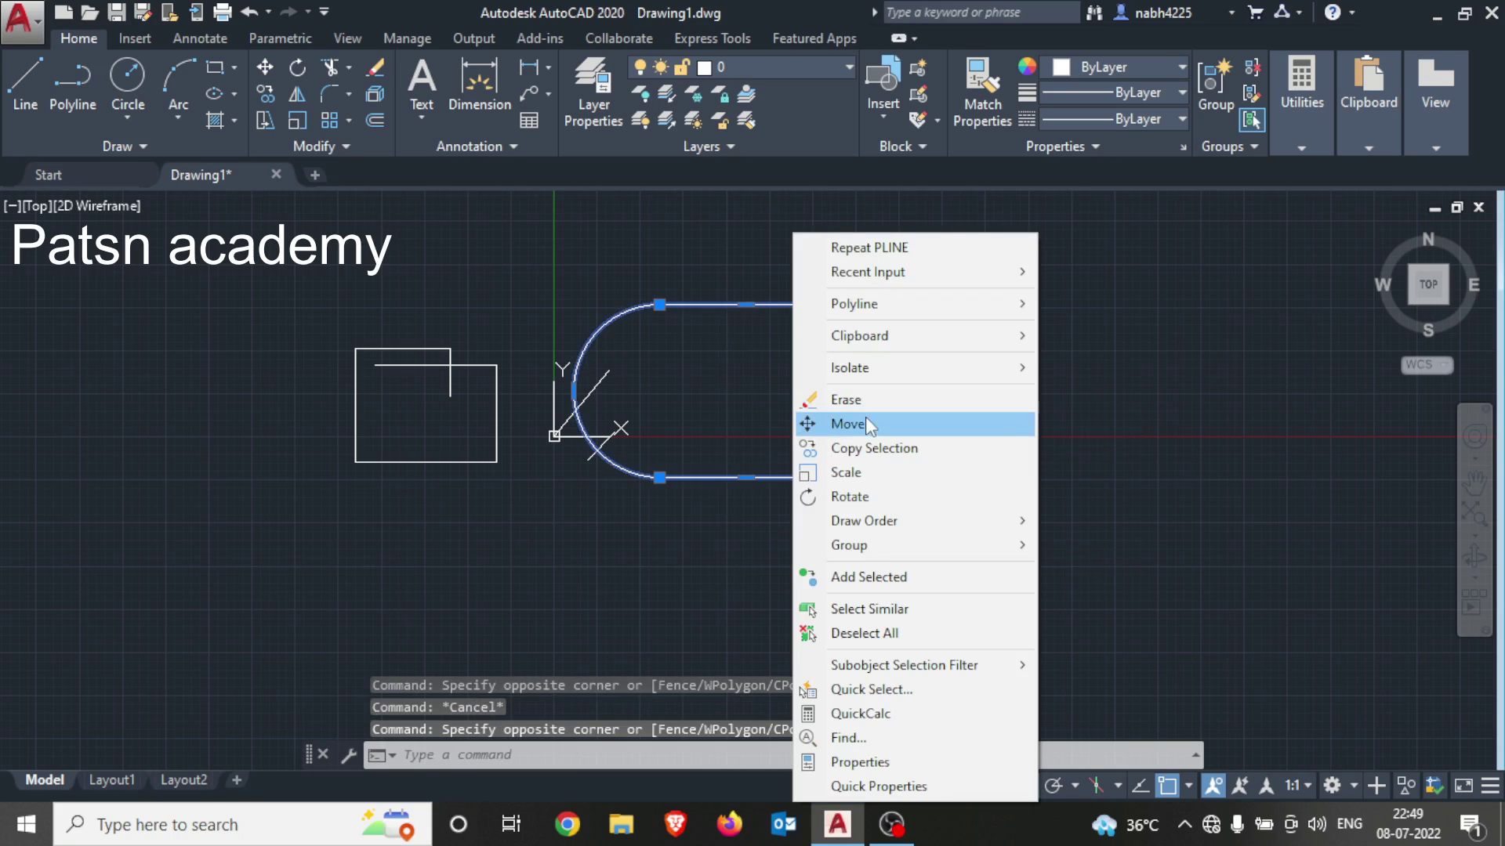
click(865, 416)
click(802, 406)
click(952, 375)
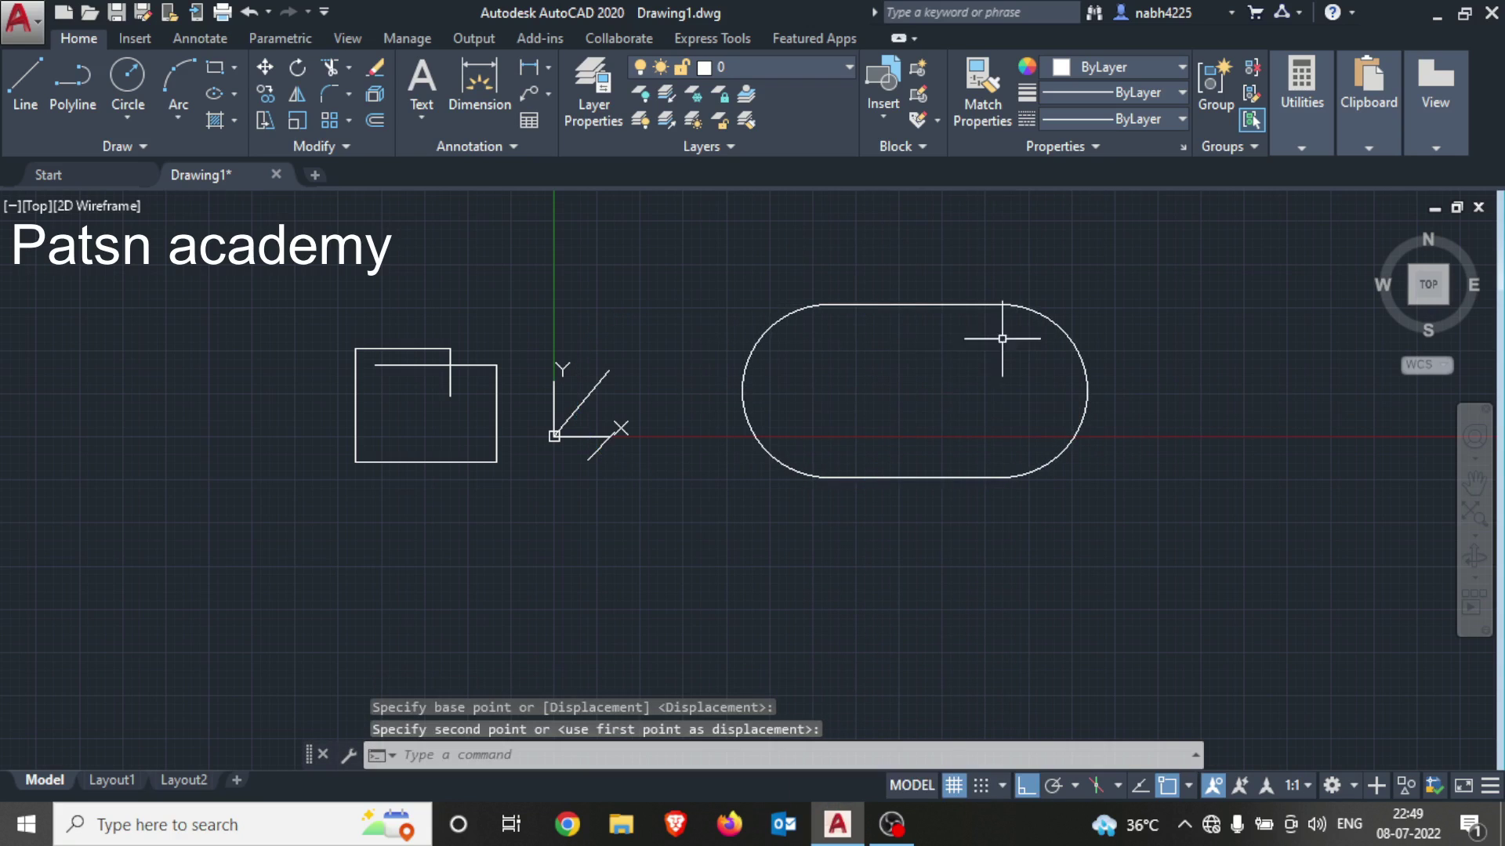